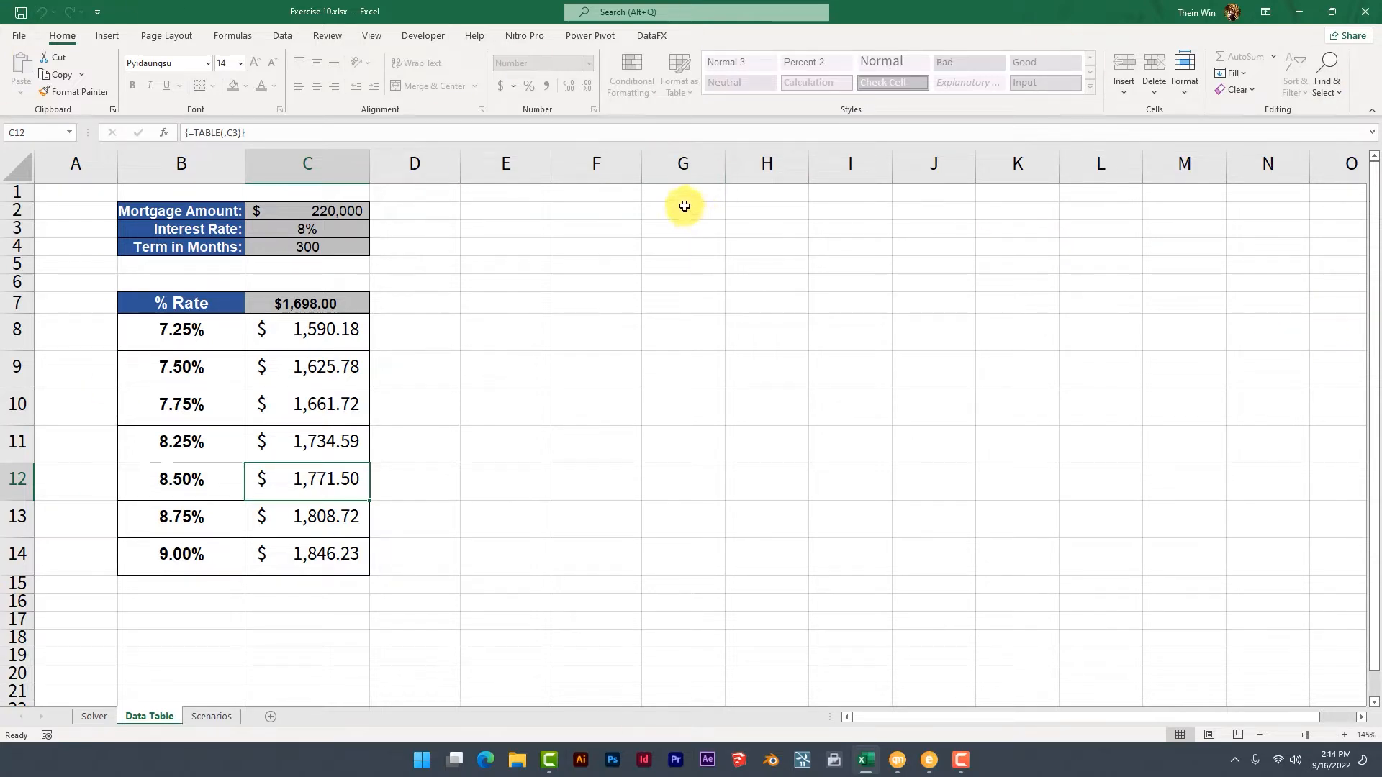
Look through the Data Table and Solver worksheets, ending on the Scenarios worksheet.
{"action": "left_click", "coordinate": [209, 715]}
{"action": "left_click", "coordinate": [175, 716]}
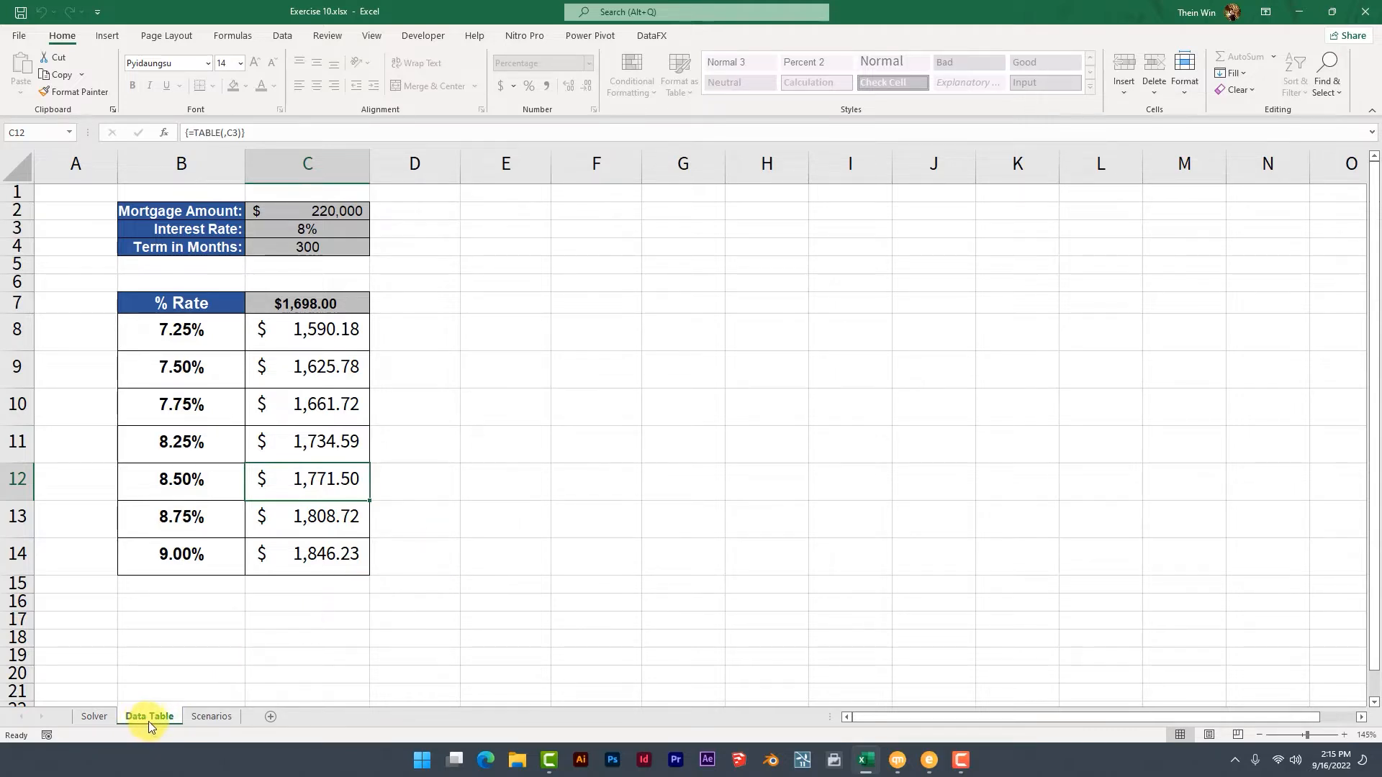
{"action": "left_click", "coordinate": [100, 725]}
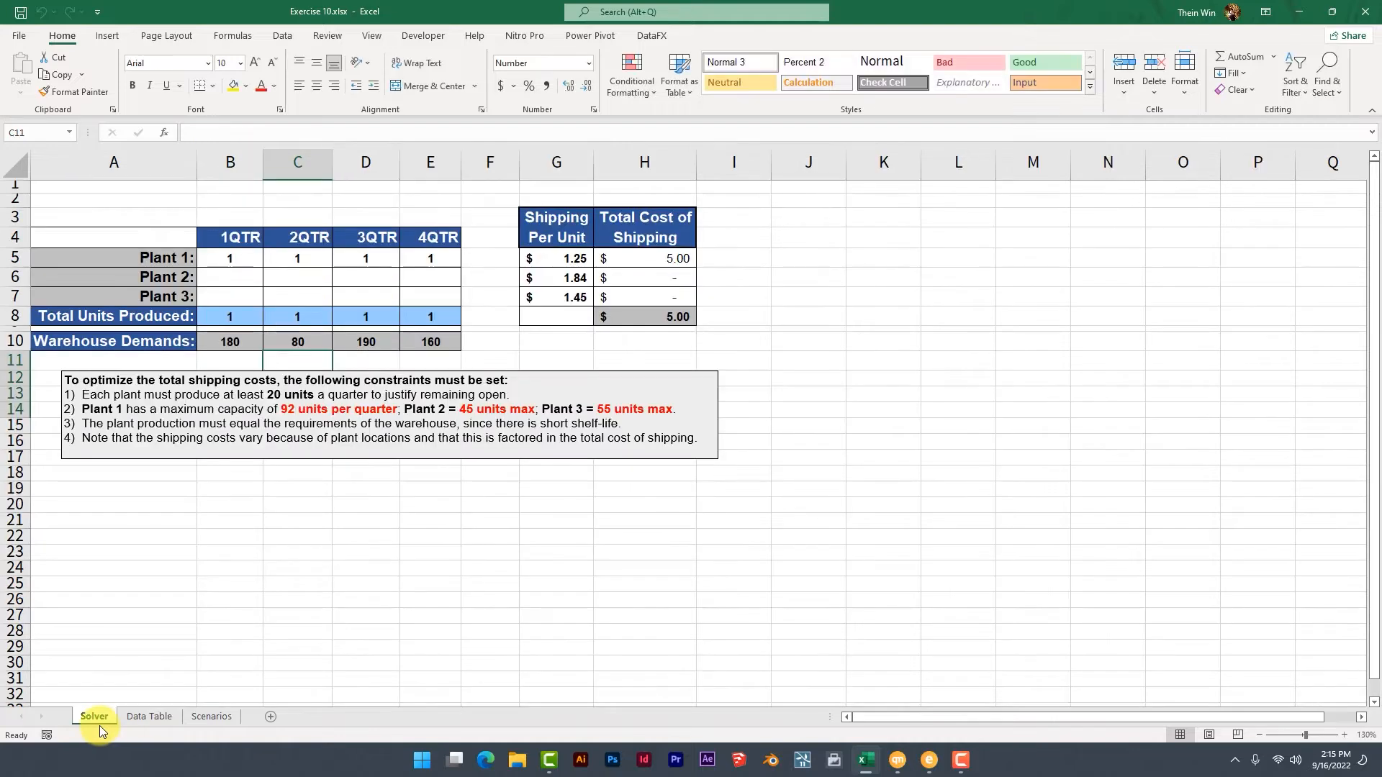
{"action": "left_click", "coordinate": [210, 724]}
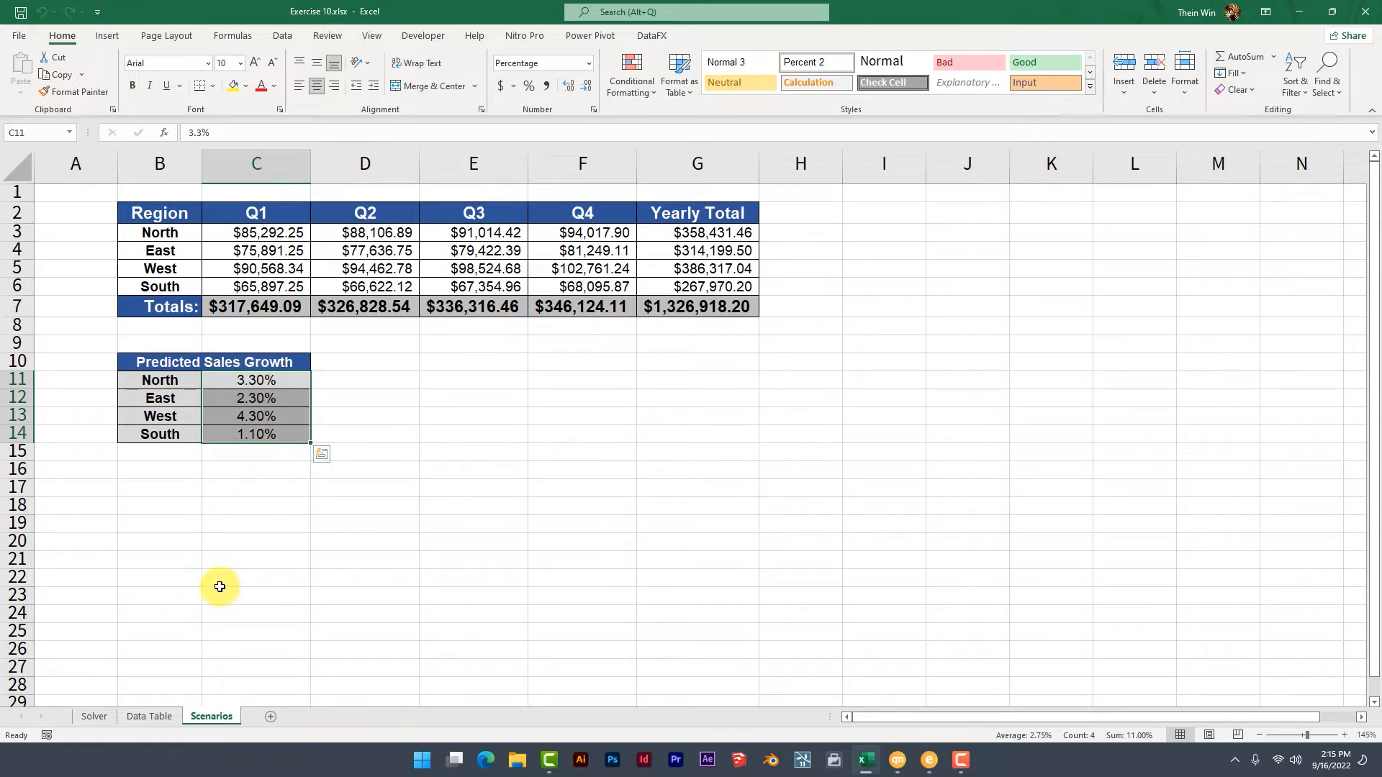
Protect the Scenarios sheet with a confirmed password, allowing only selection of locked and unlocked cells.
{"action": "right_click", "coordinate": [204, 719]}
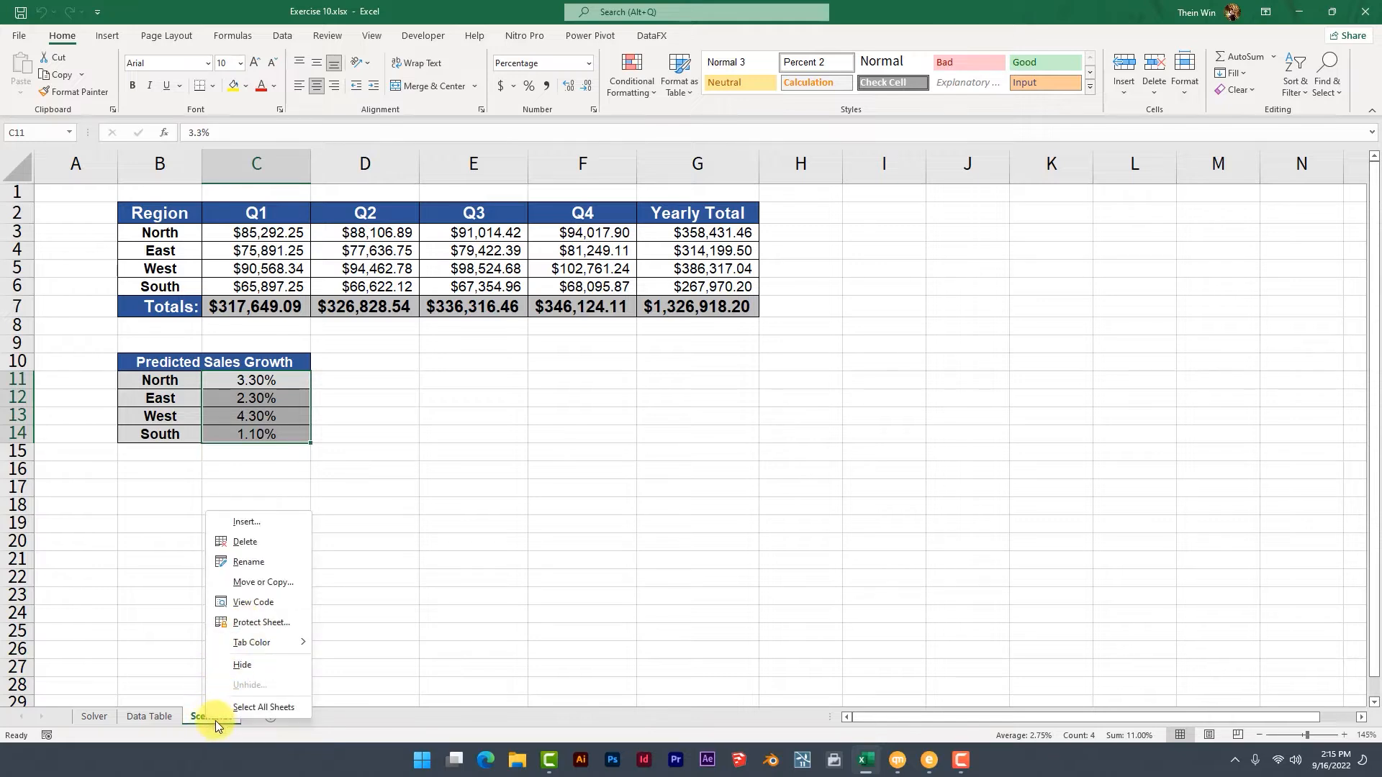
{"action": "left_click", "coordinate": [229, 631]}
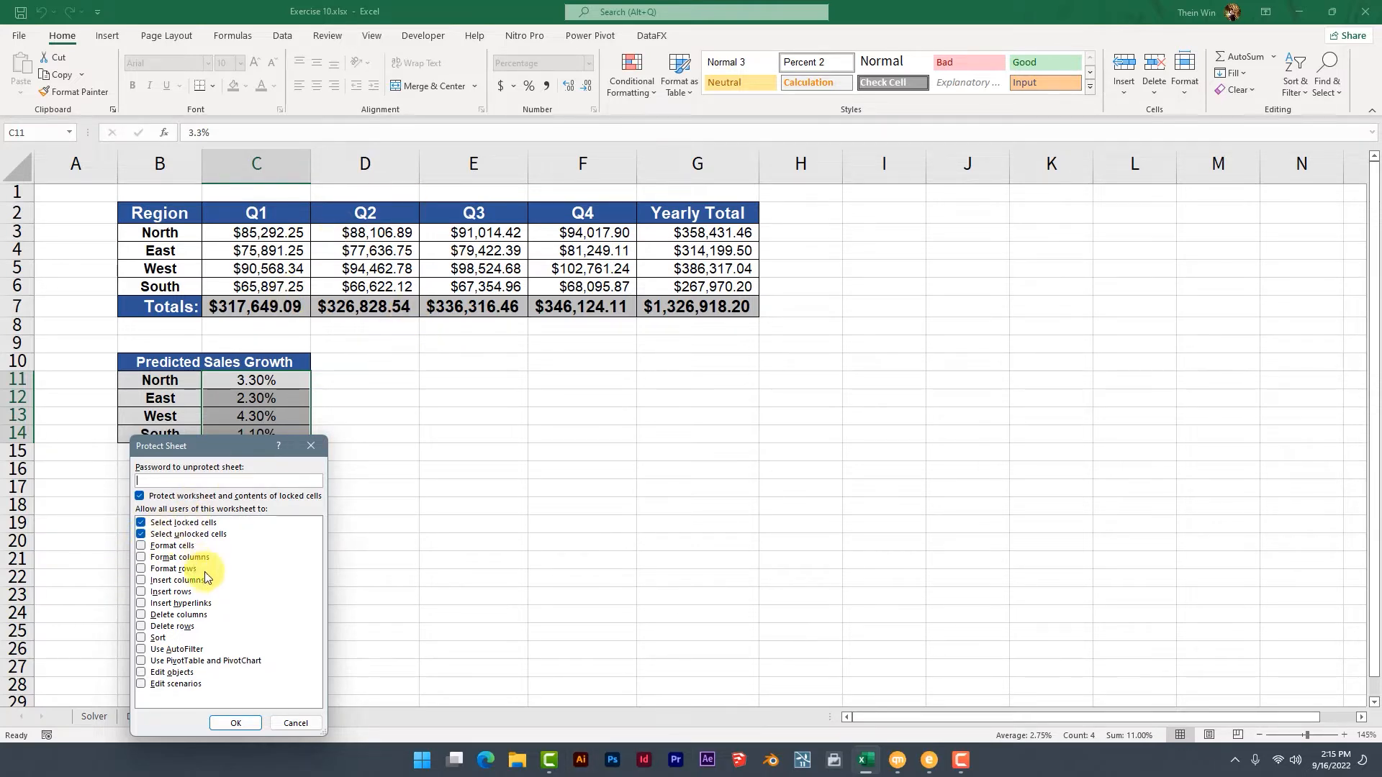
{"action": "left_click", "coordinate": [141, 536]}
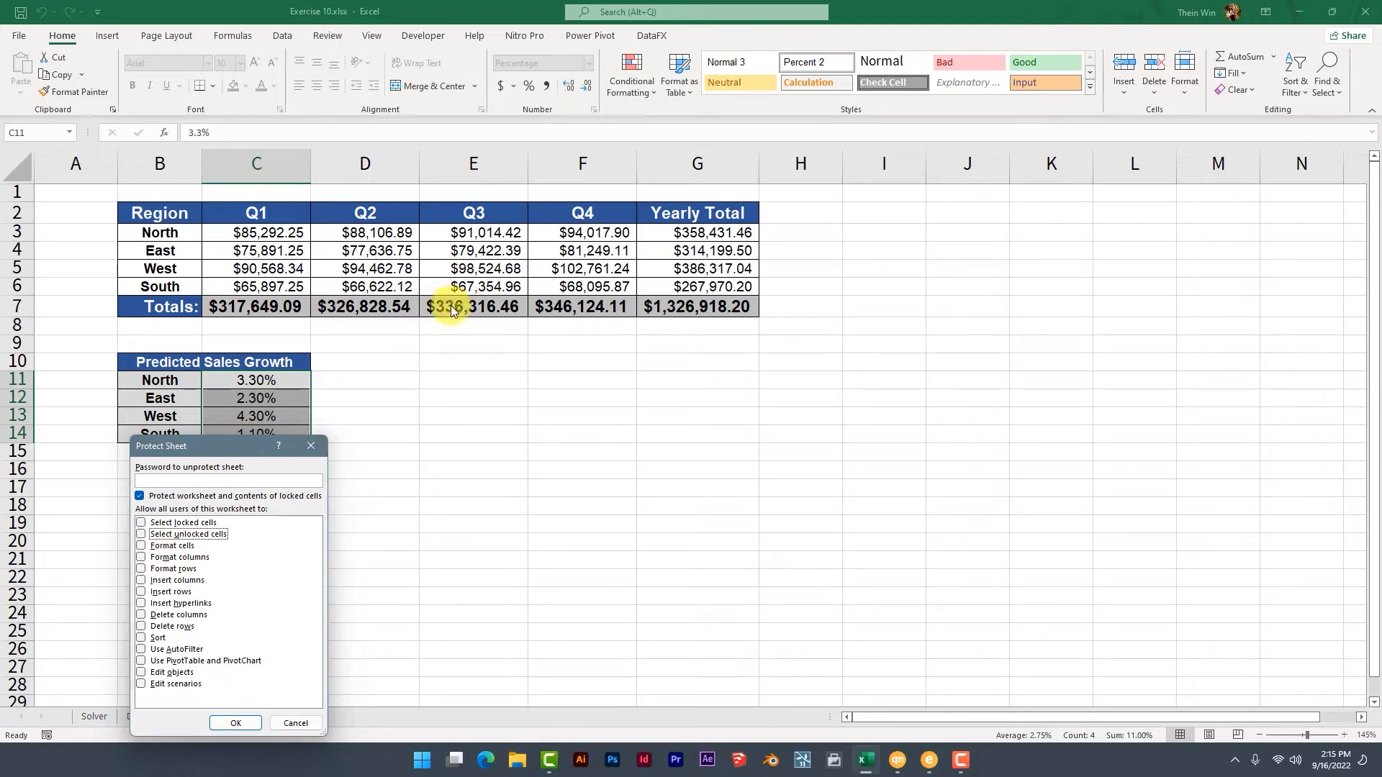
{"action": "left_click", "coordinate": [143, 523]}
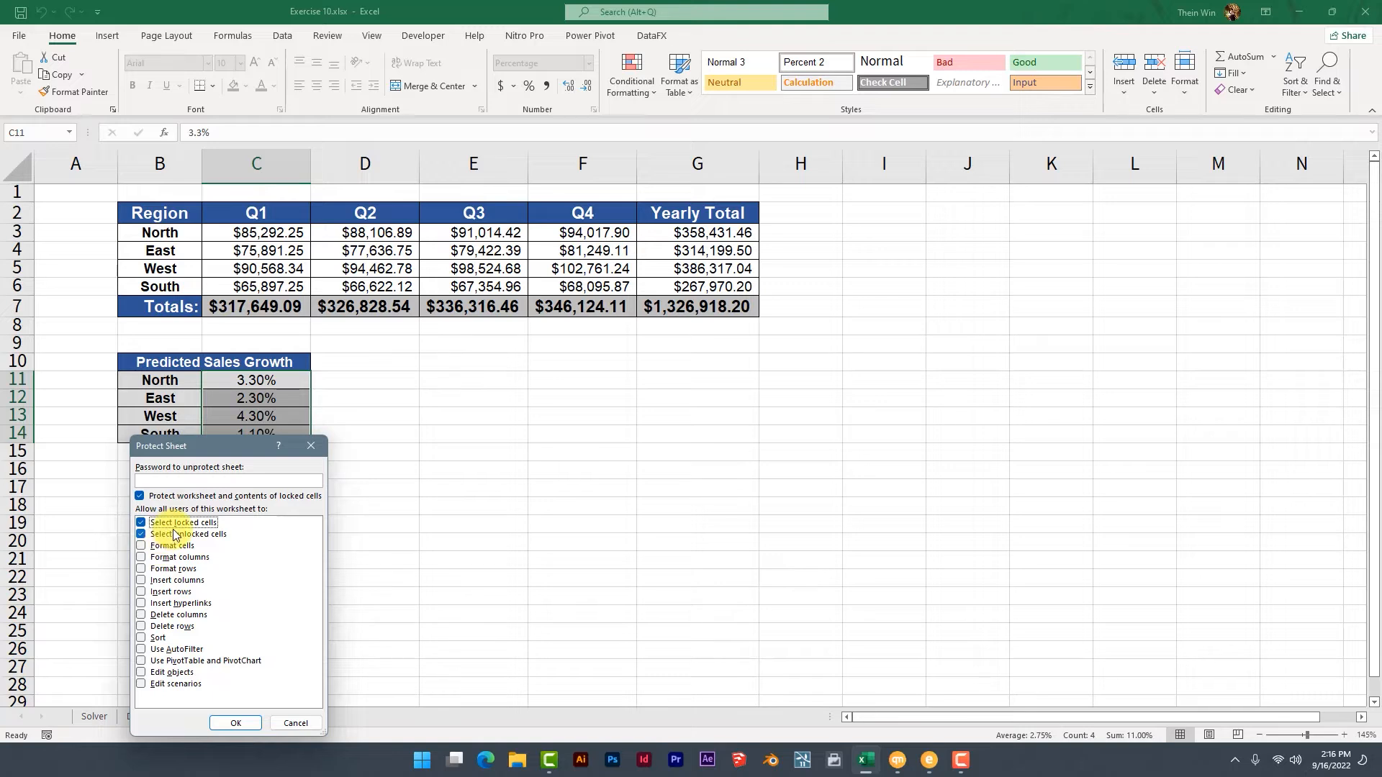
{"action": "left_click", "coordinate": [160, 479]}
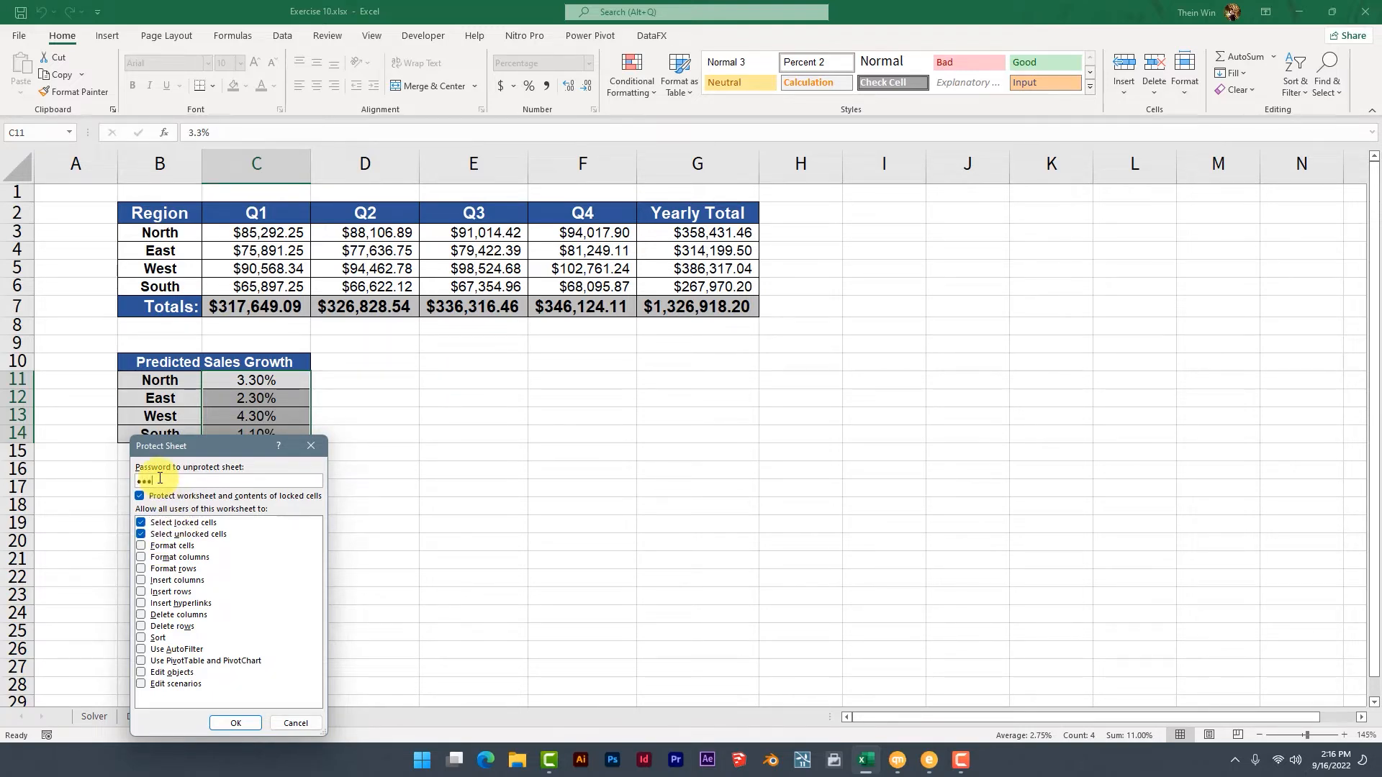
{"action": "type", "text": "•••••"}
{"action": "left_click", "coordinate": [235, 724]}
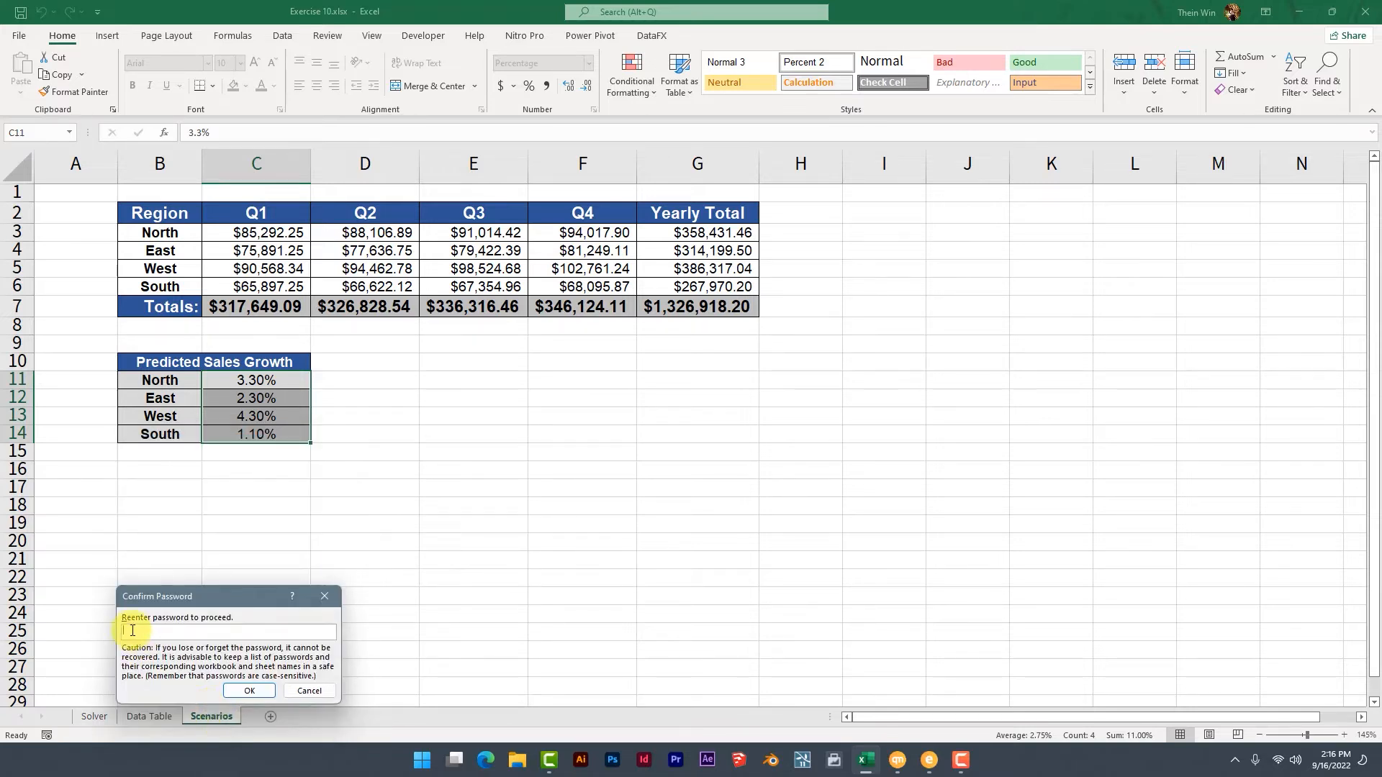
{"action": "type", "text": "••••"}
{"action": "left_click", "coordinate": [248, 691]}
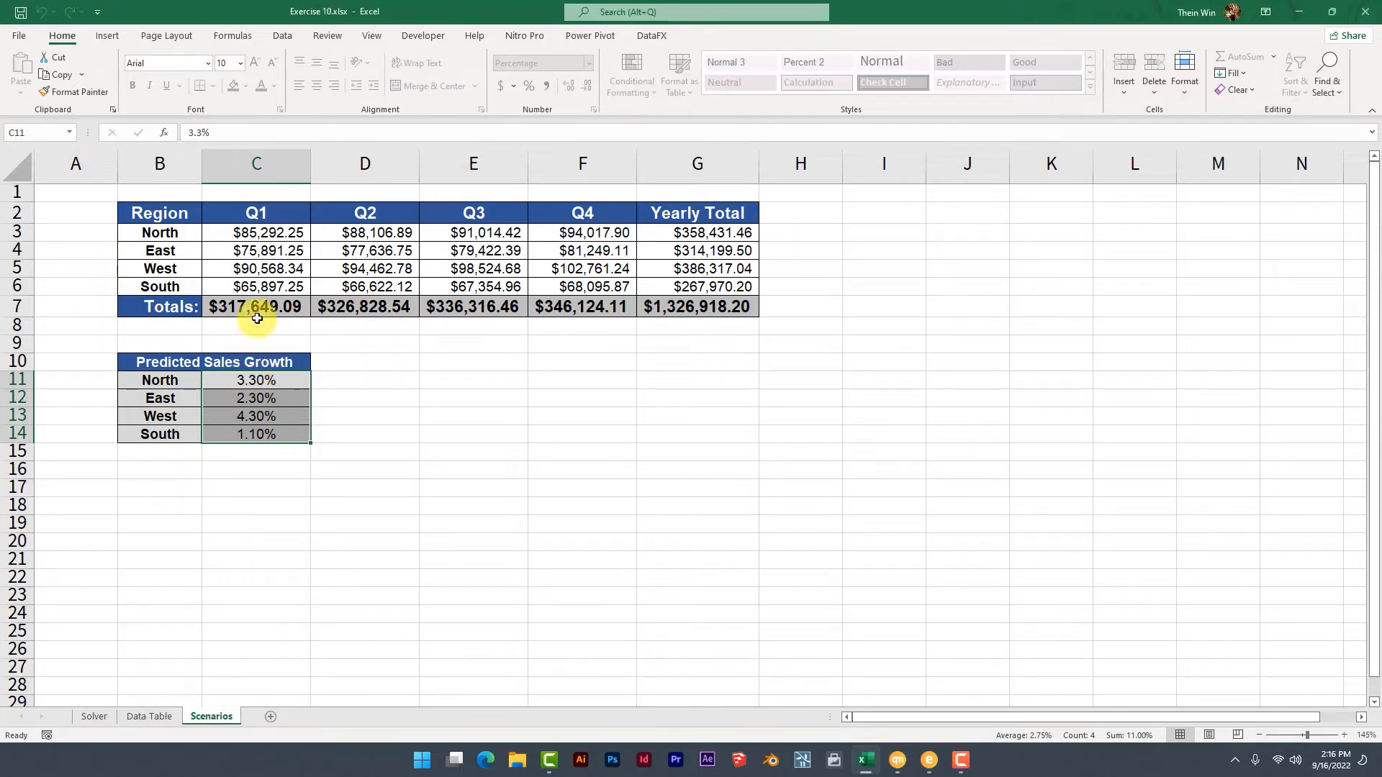
Test the sheet protection by trying to edit the formulas in cells D4, F5 and F6.
{"action": "left_click", "coordinate": [254, 285]}
{"action": "left_click", "coordinate": [364, 267]}
{"action": "left_click", "coordinate": [359, 283]}
{"action": "left_click", "coordinate": [363, 248]}
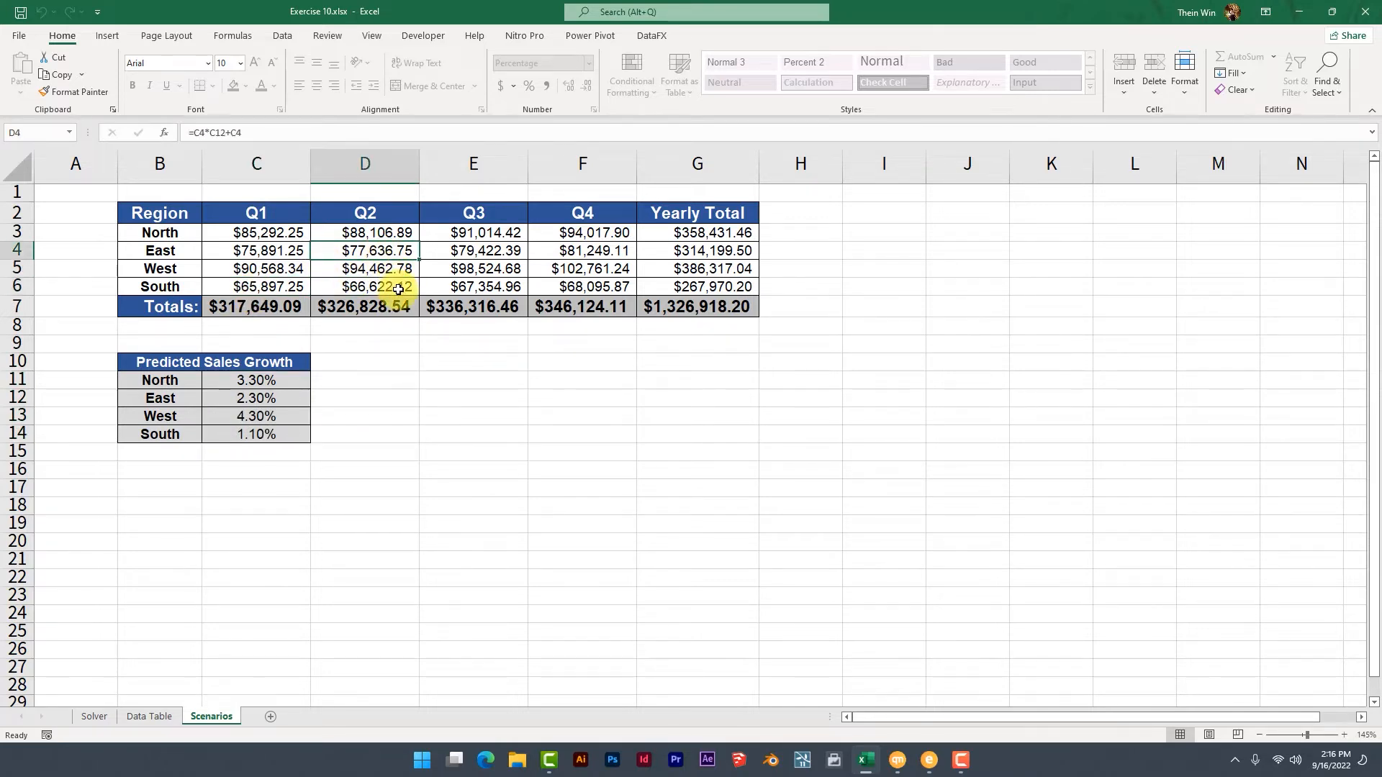
{"action": "left_click", "coordinate": [264, 132]}
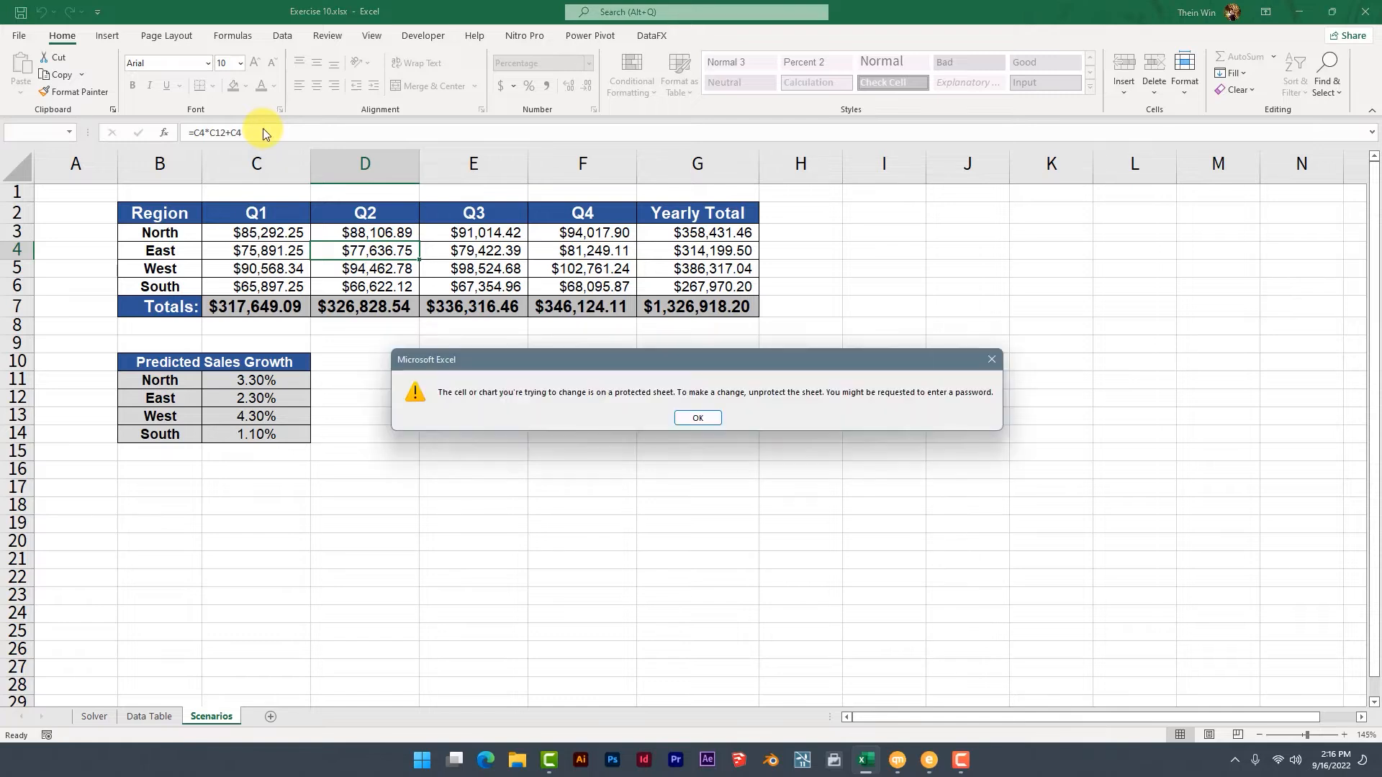
{"action": "left_click", "coordinate": [698, 417]}
{"action": "double_click", "coordinate": [577, 269]}
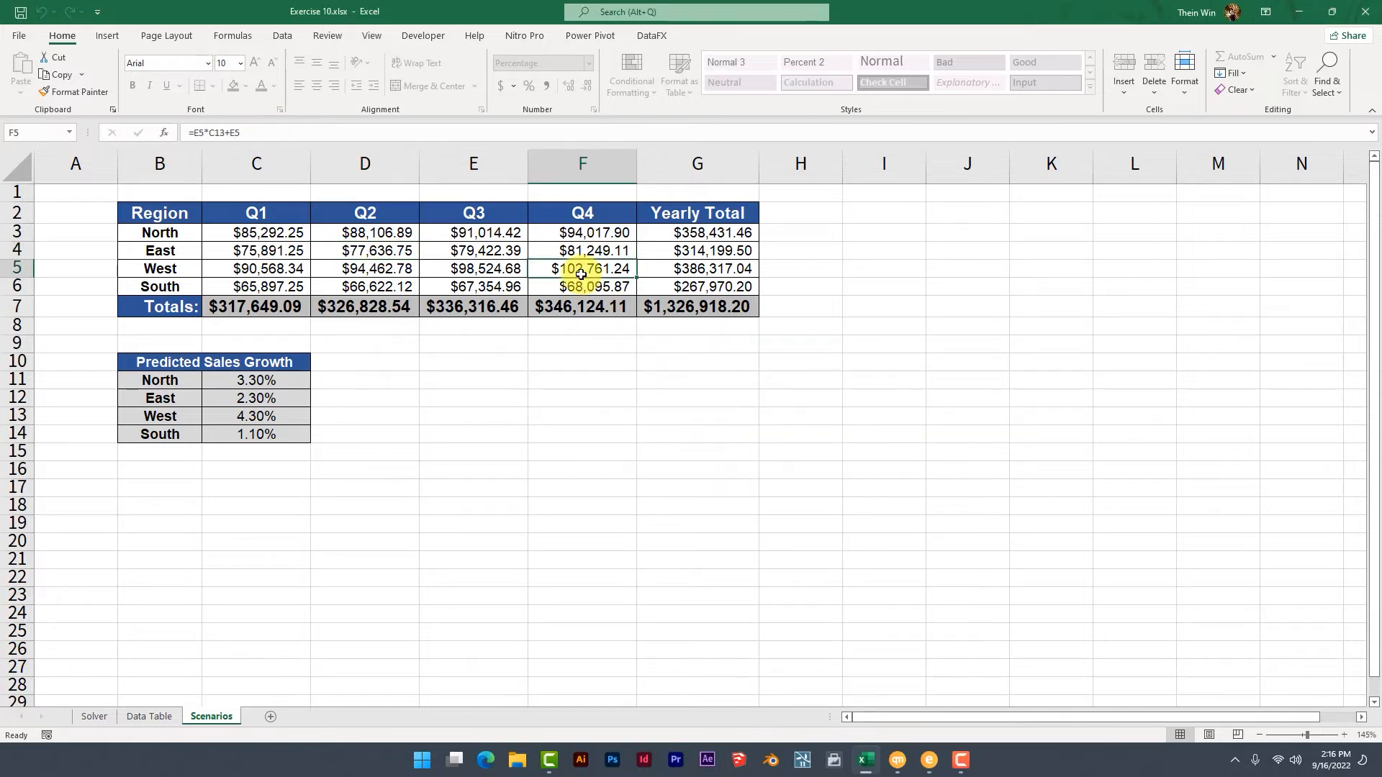
{"action": "left_click", "coordinate": [681, 416]}
{"action": "double_click", "coordinate": [568, 287]}
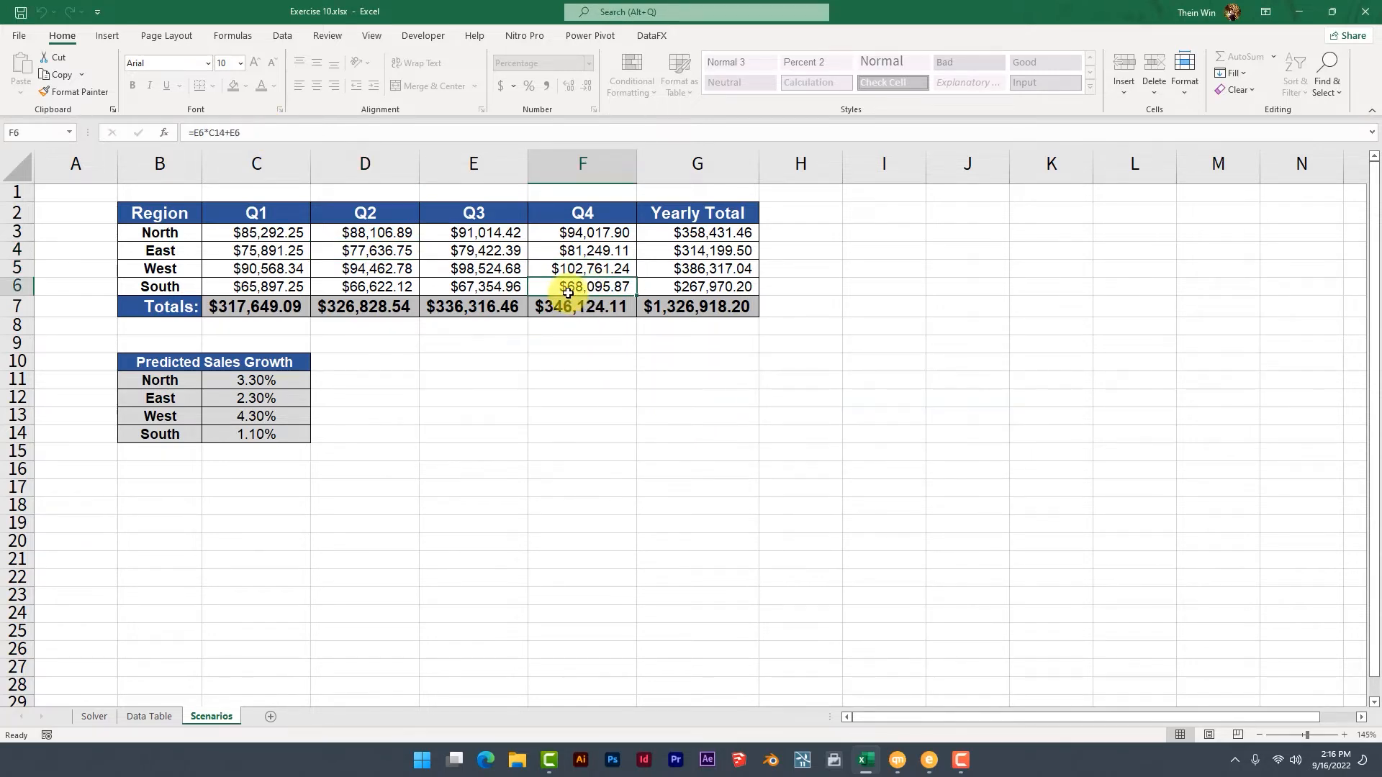
{"action": "left_click", "coordinate": [698, 418]}
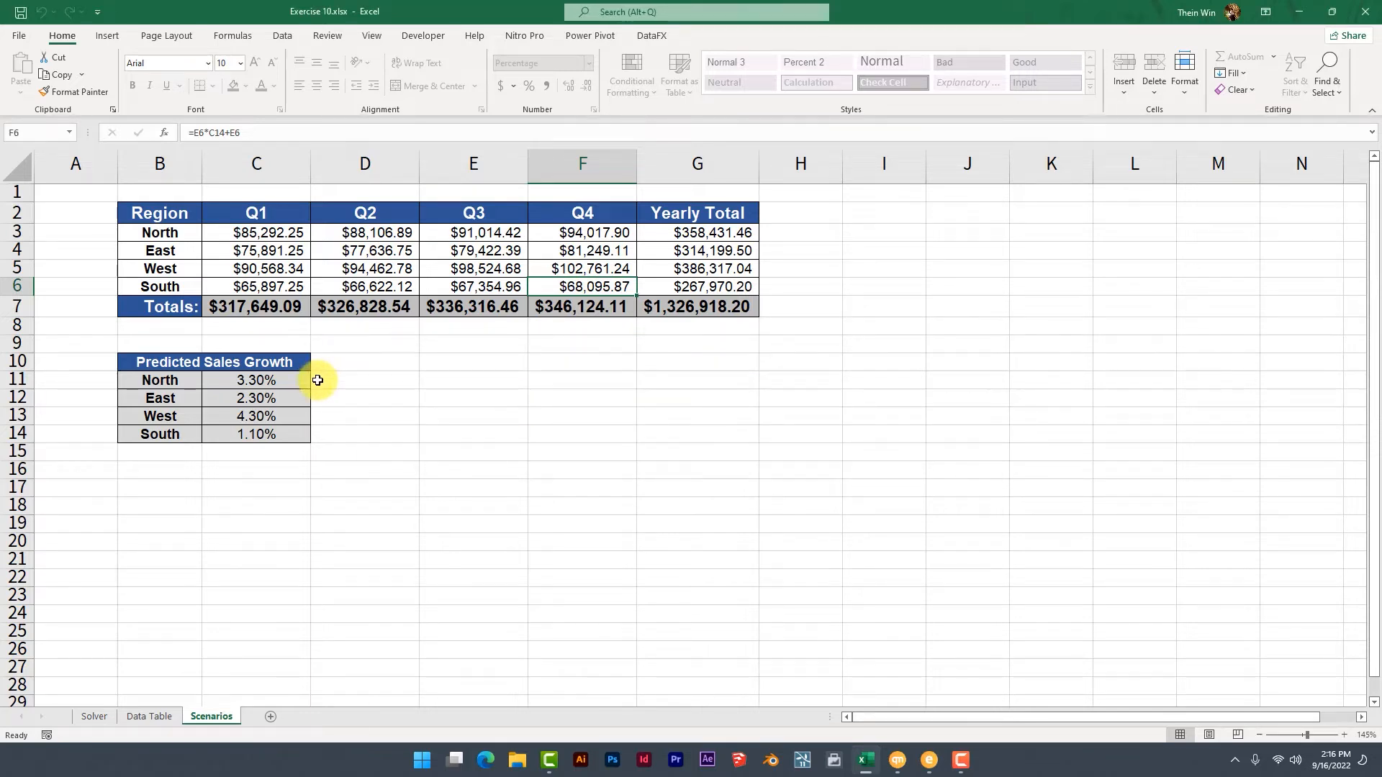
Try to move the Predicted Sales Growth heading on the protected sheet.
{"action": "left_click_drag", "start_coordinate": [76, 251], "coordinate": [446, 560]}
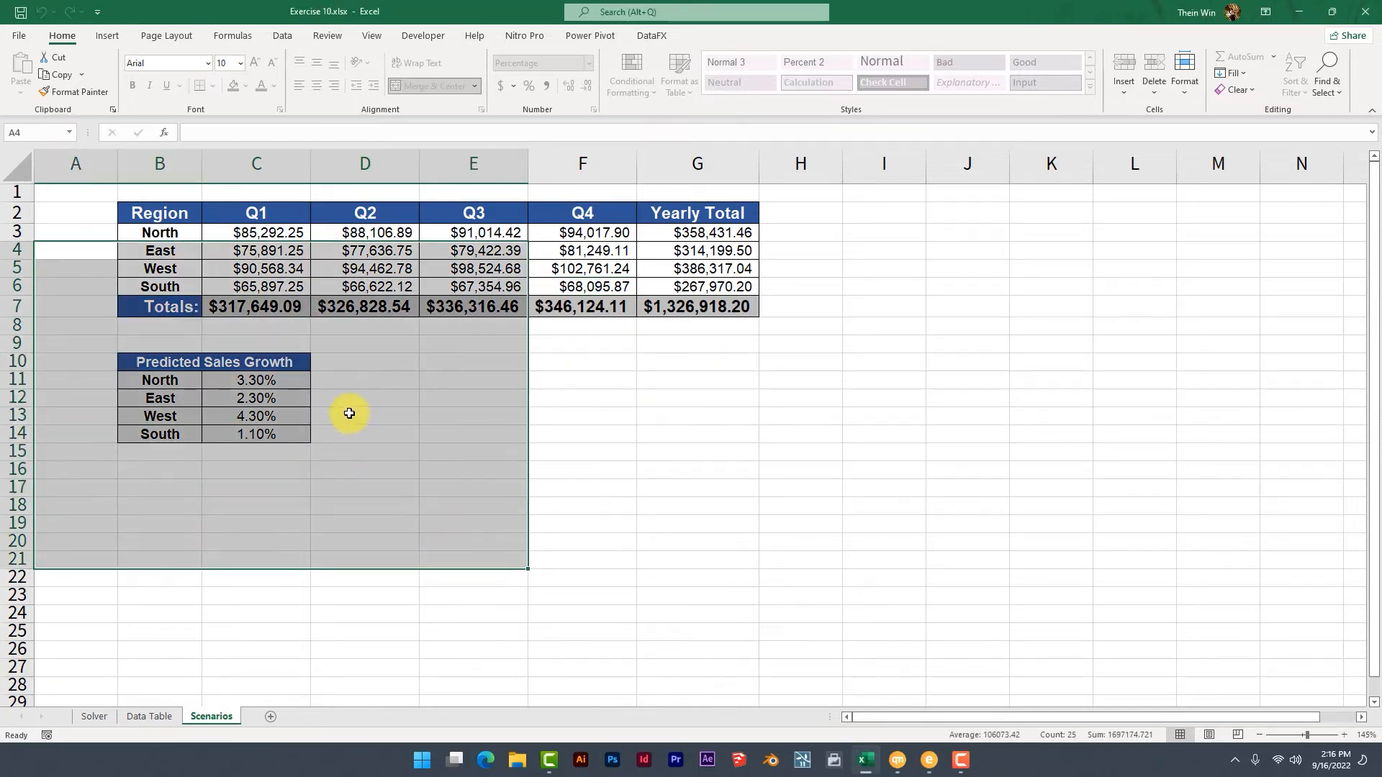
{"action": "left_click", "coordinate": [154, 363]}
{"action": "left_click_drag", "start_coordinate": [142, 365], "coordinate": [520, 369]}
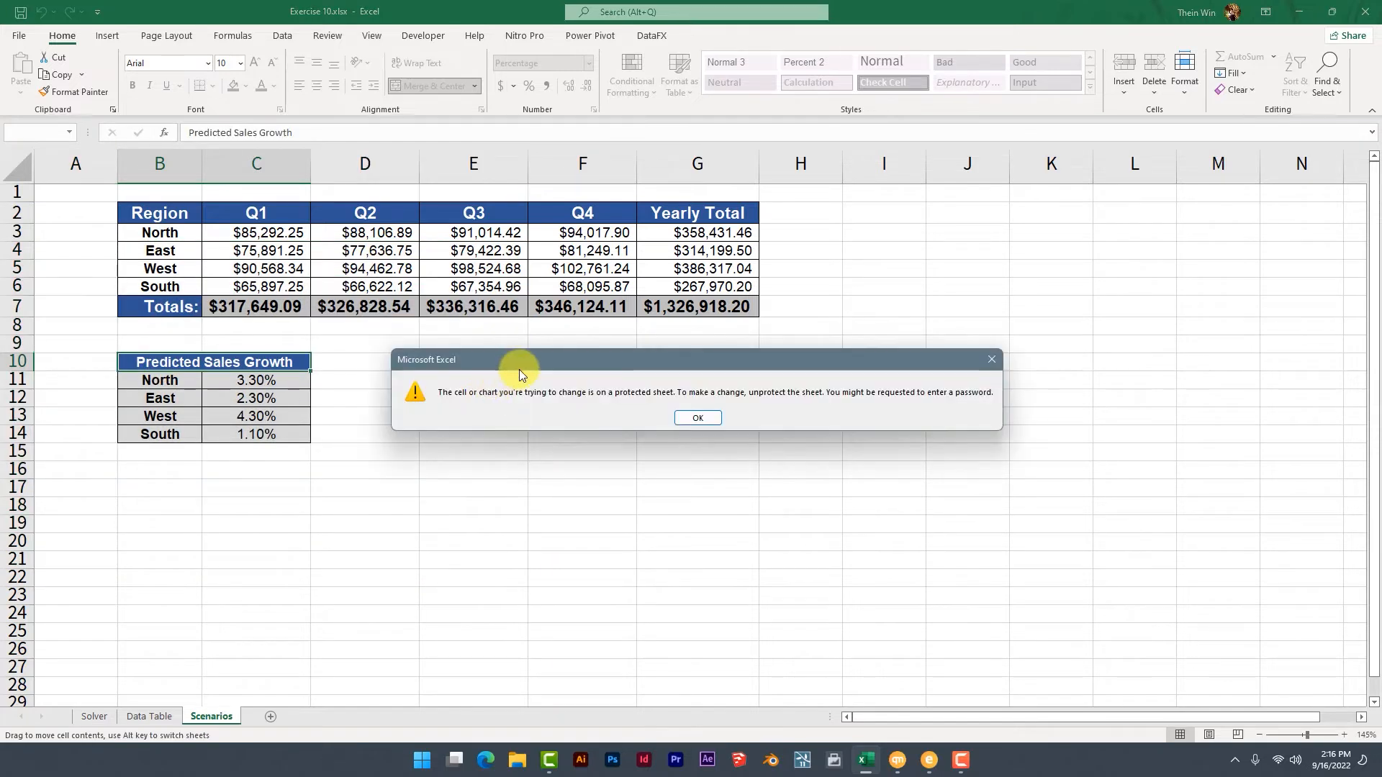
{"action": "left_click", "coordinate": [697, 418]}
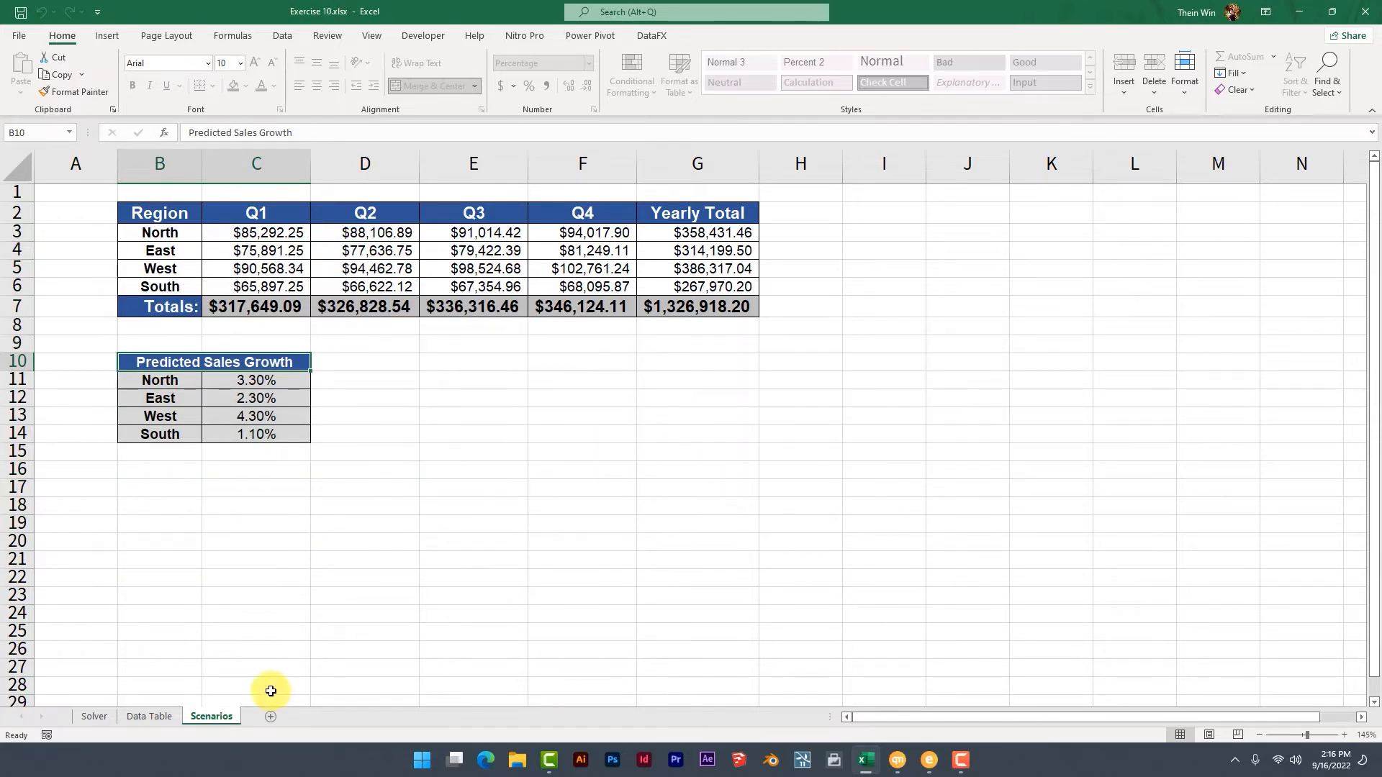
Unprotect the Scenarios sheet by entering its password, and select cell B6.
{"action": "right_click", "coordinate": [214, 717]}
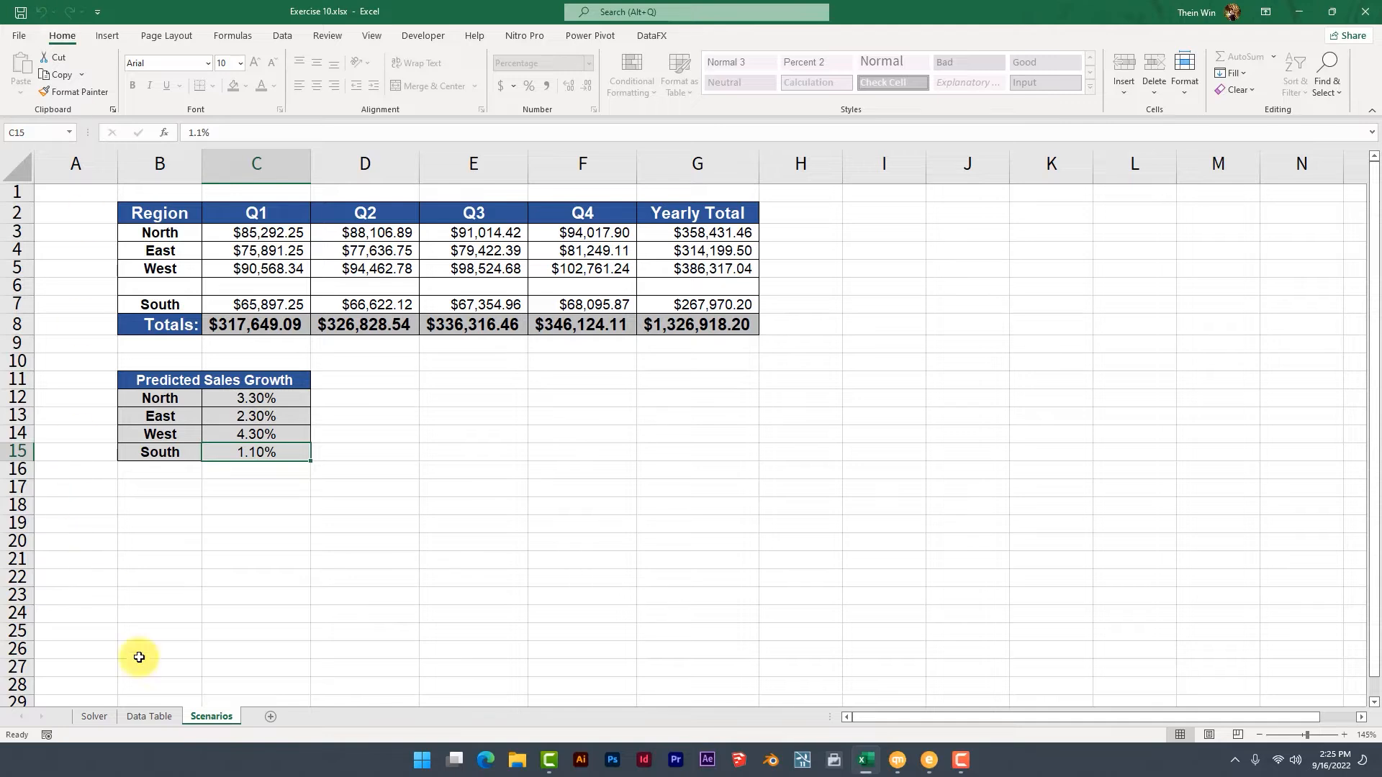
{"action": "right_click", "coordinate": [212, 717]}
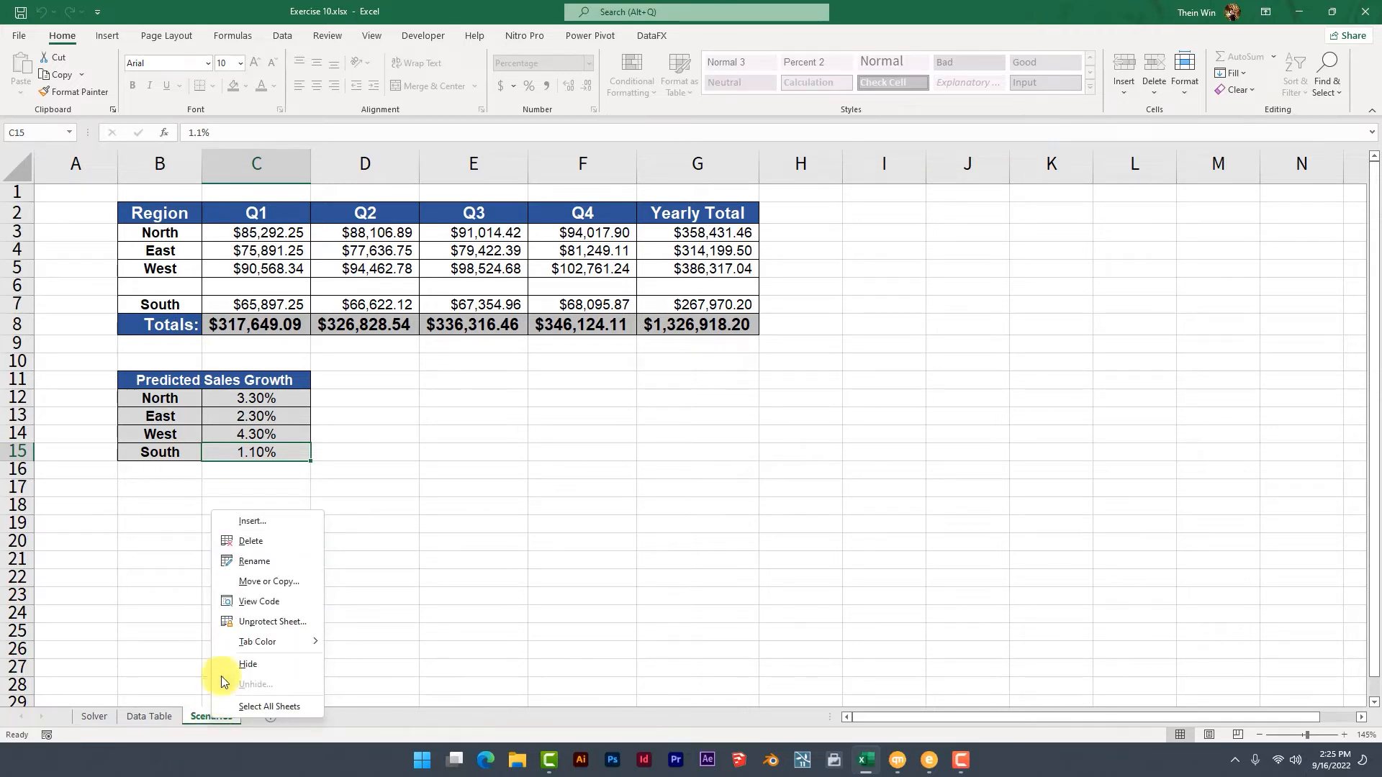
{"action": "left_click", "coordinate": [275, 627]}
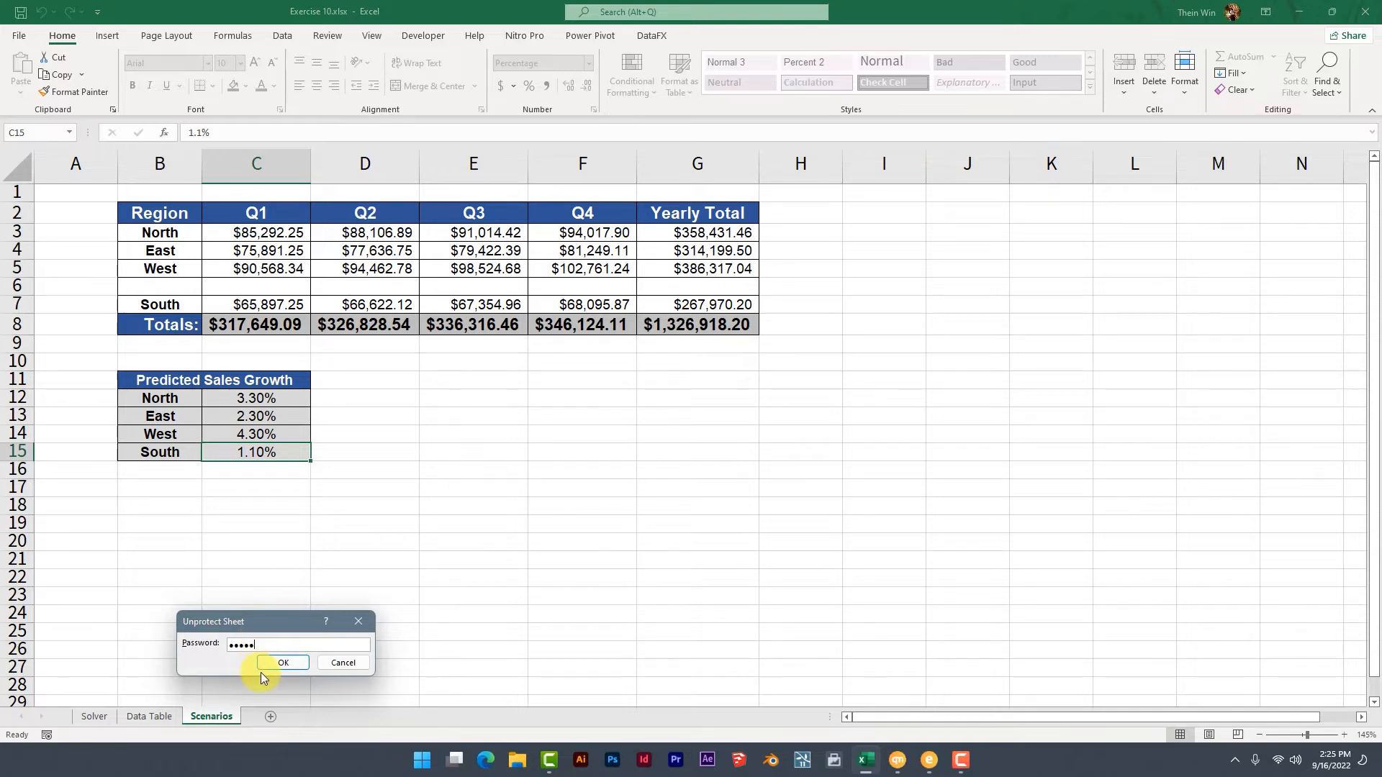
{"action": "left_click", "coordinate": [266, 663]}
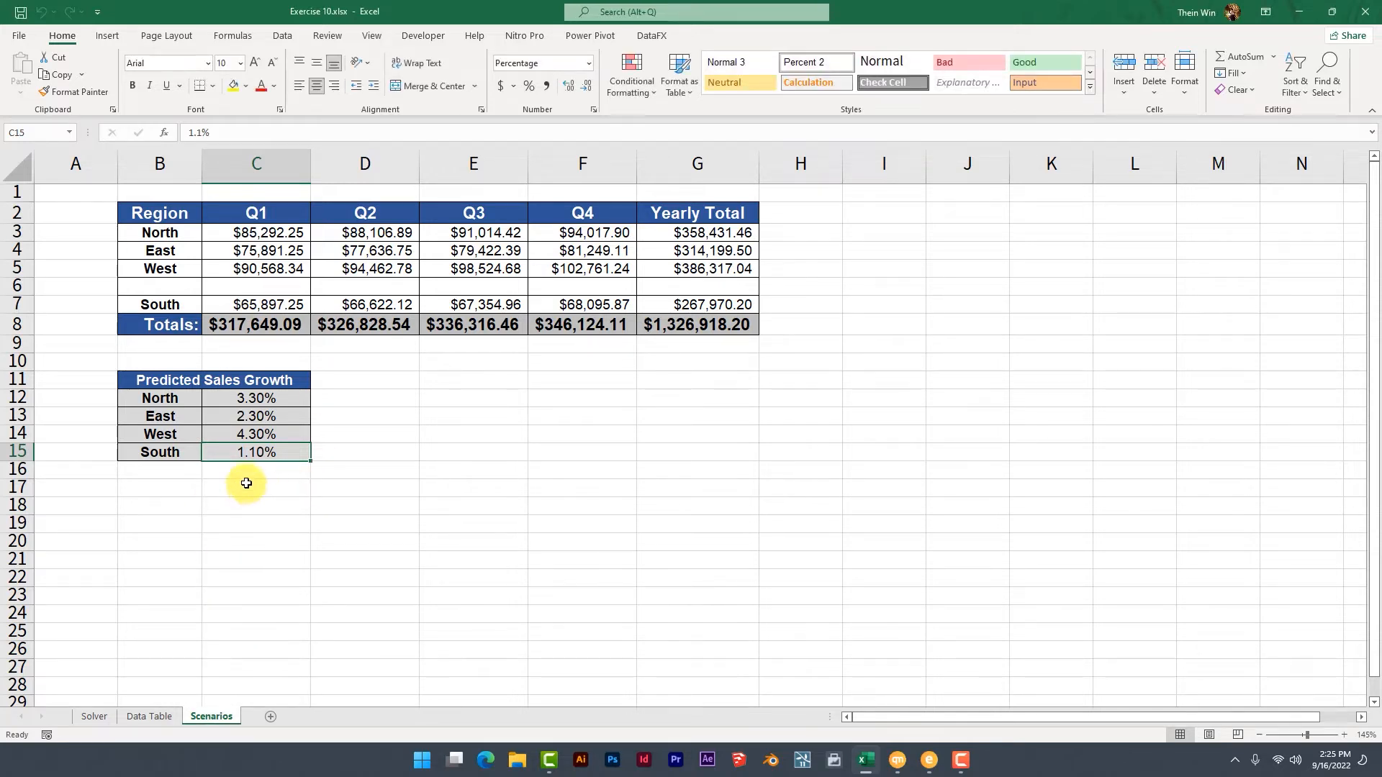
{"action": "left_click", "coordinate": [176, 286]}
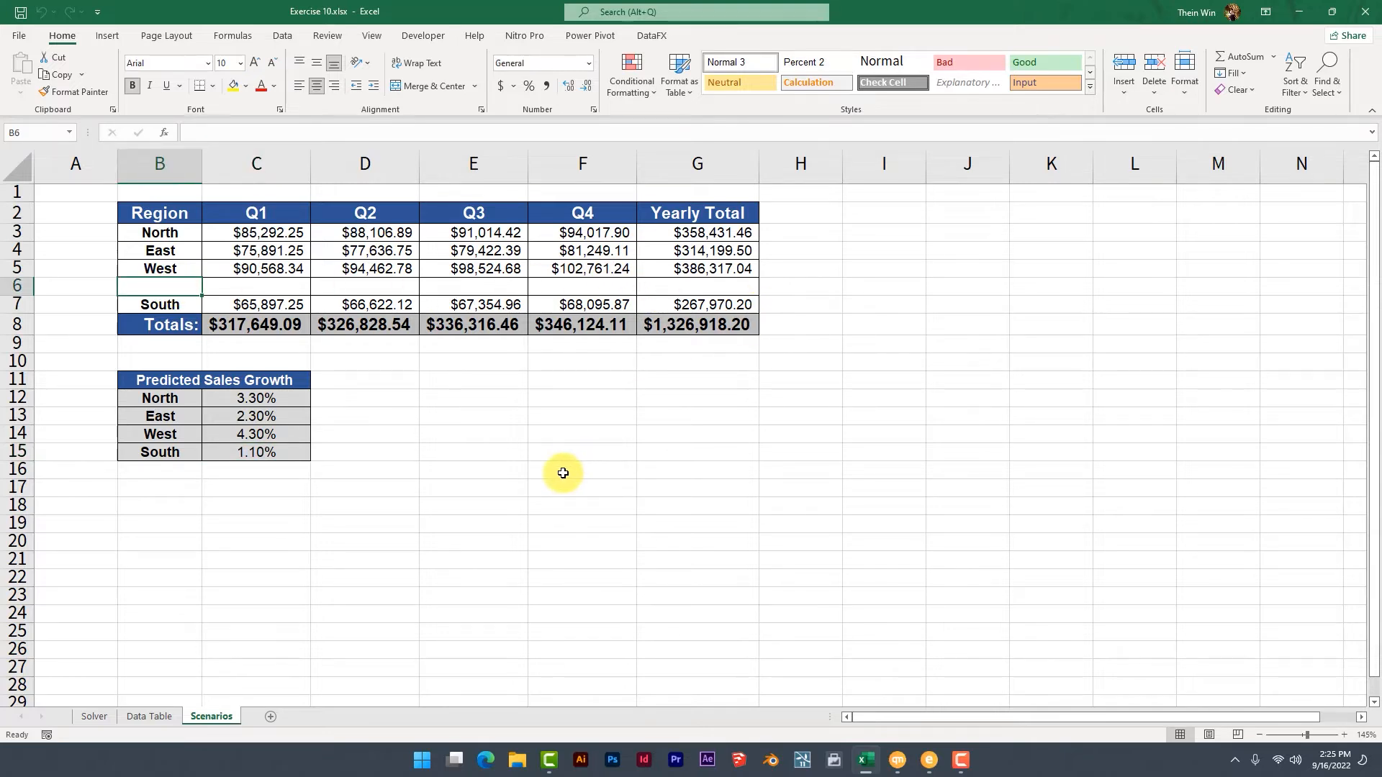
Start protecting the Scenarios sheet, additionally allowing users to format cells, columns and rows but not insert columns or rows.
{"action": "right_click", "coordinate": [218, 717]}
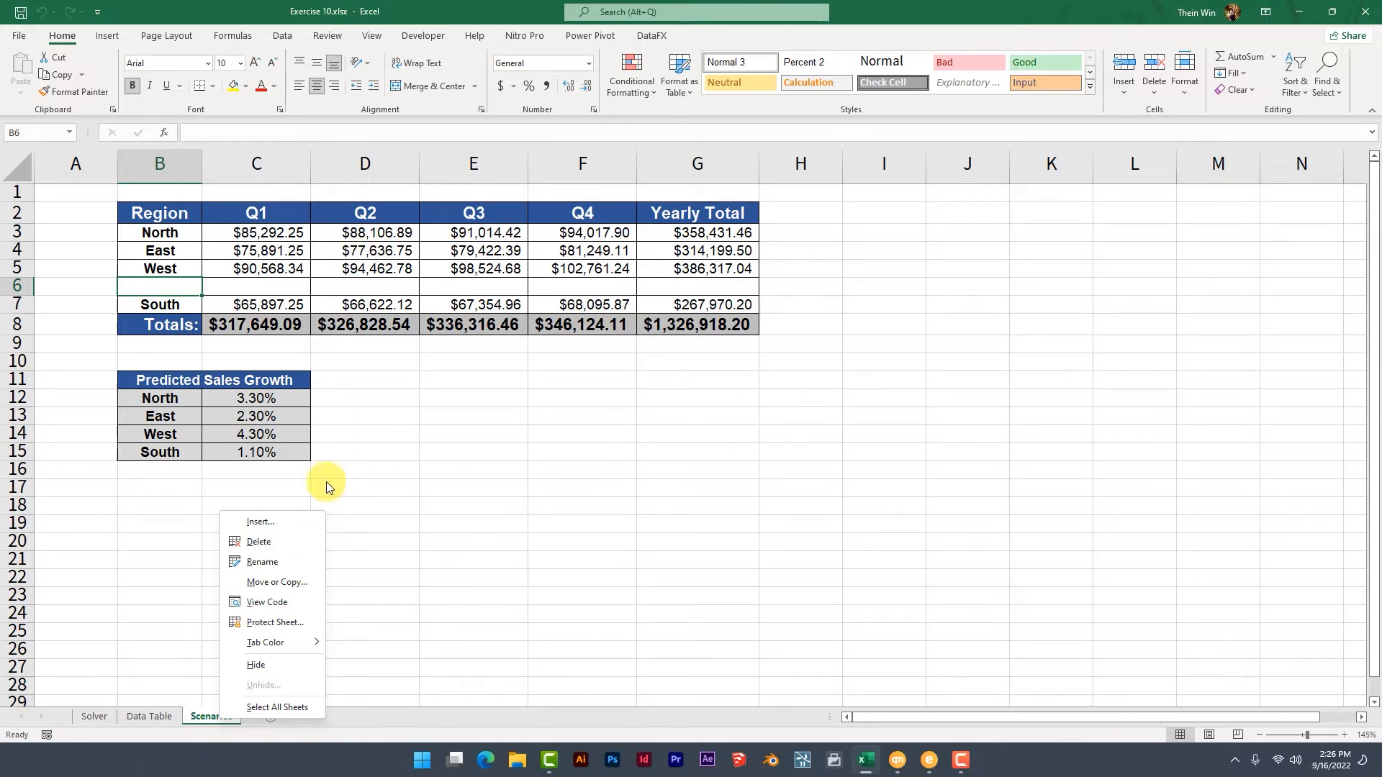
{"action": "left_click", "coordinate": [263, 623]}
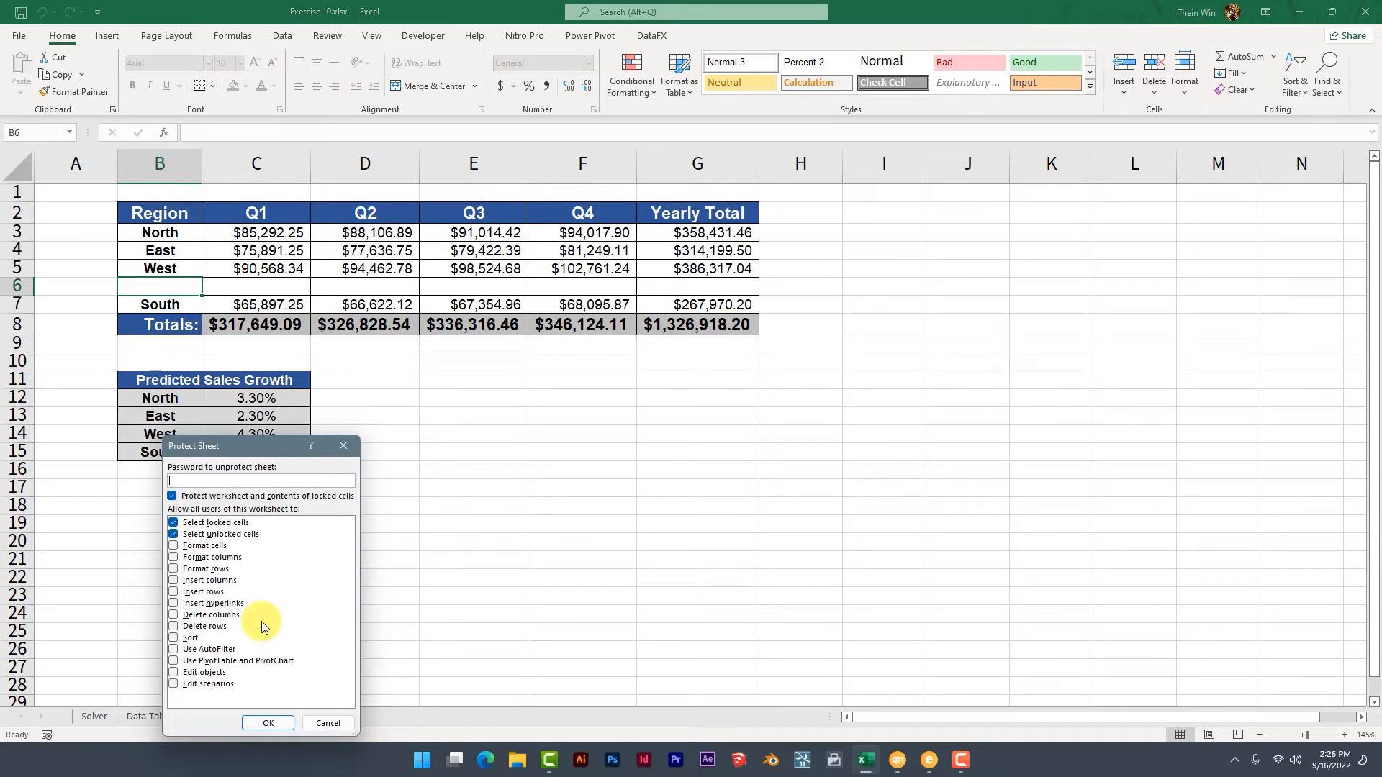
{"action": "left_click", "coordinate": [173, 548]}
{"action": "left_click", "coordinate": [172, 557]}
{"action": "left_click", "coordinate": [174, 569]}
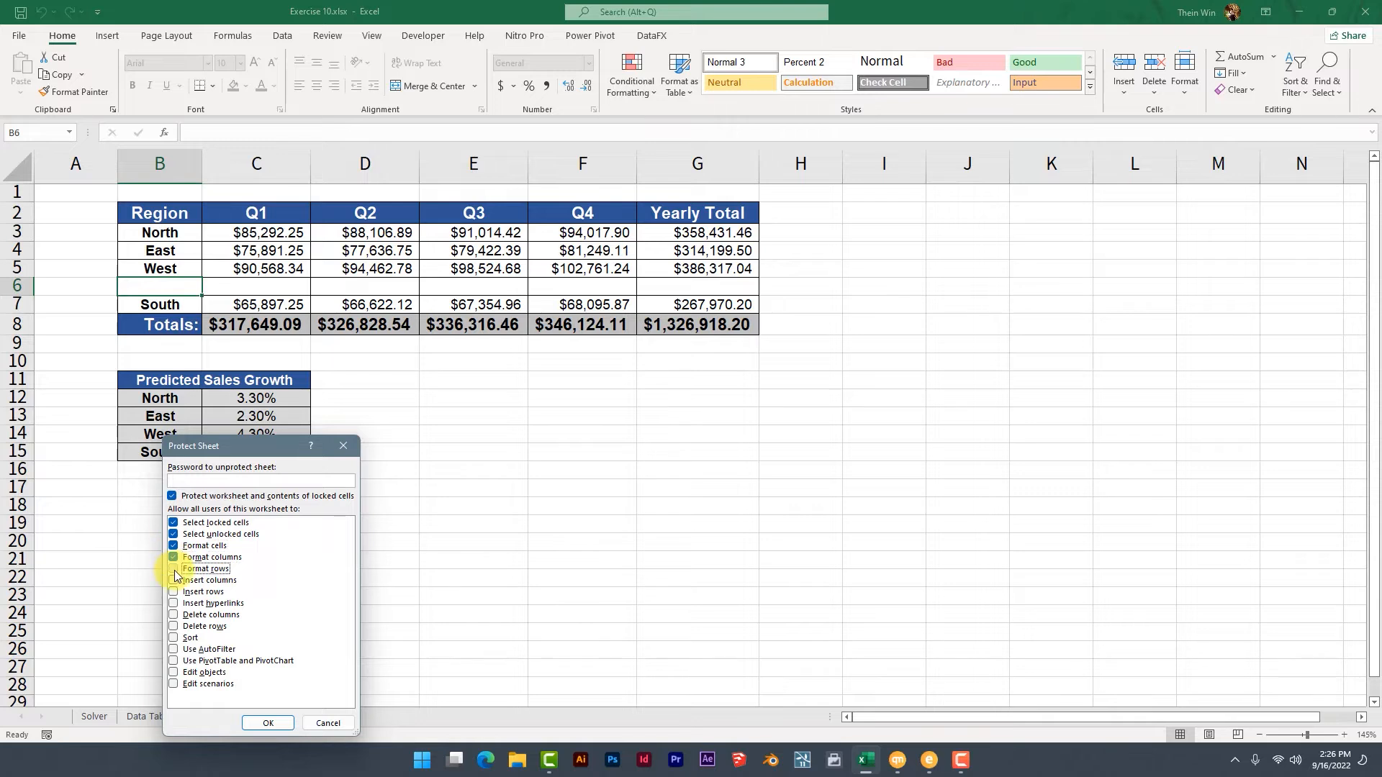
{"action": "left_click", "coordinate": [173, 592]}
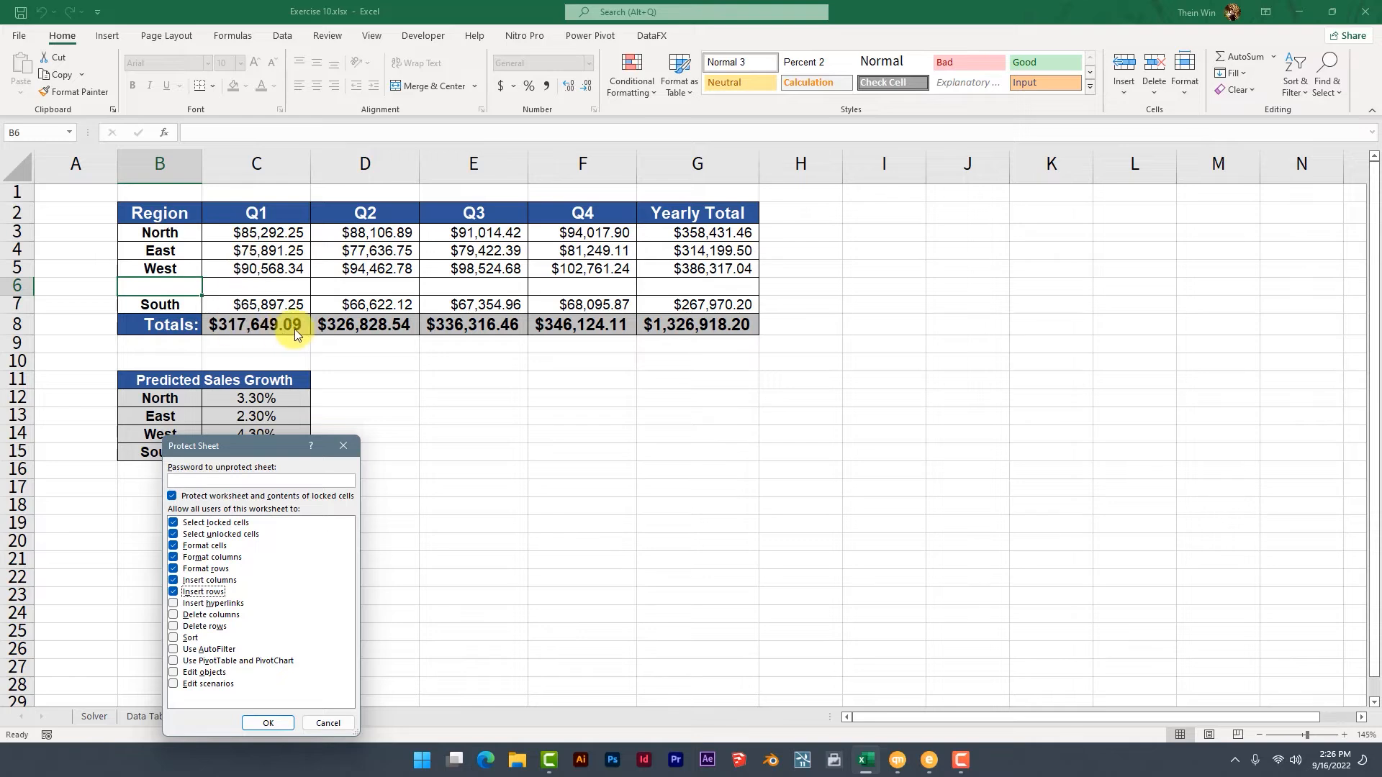
{"action": "left_click", "coordinate": [173, 580]}
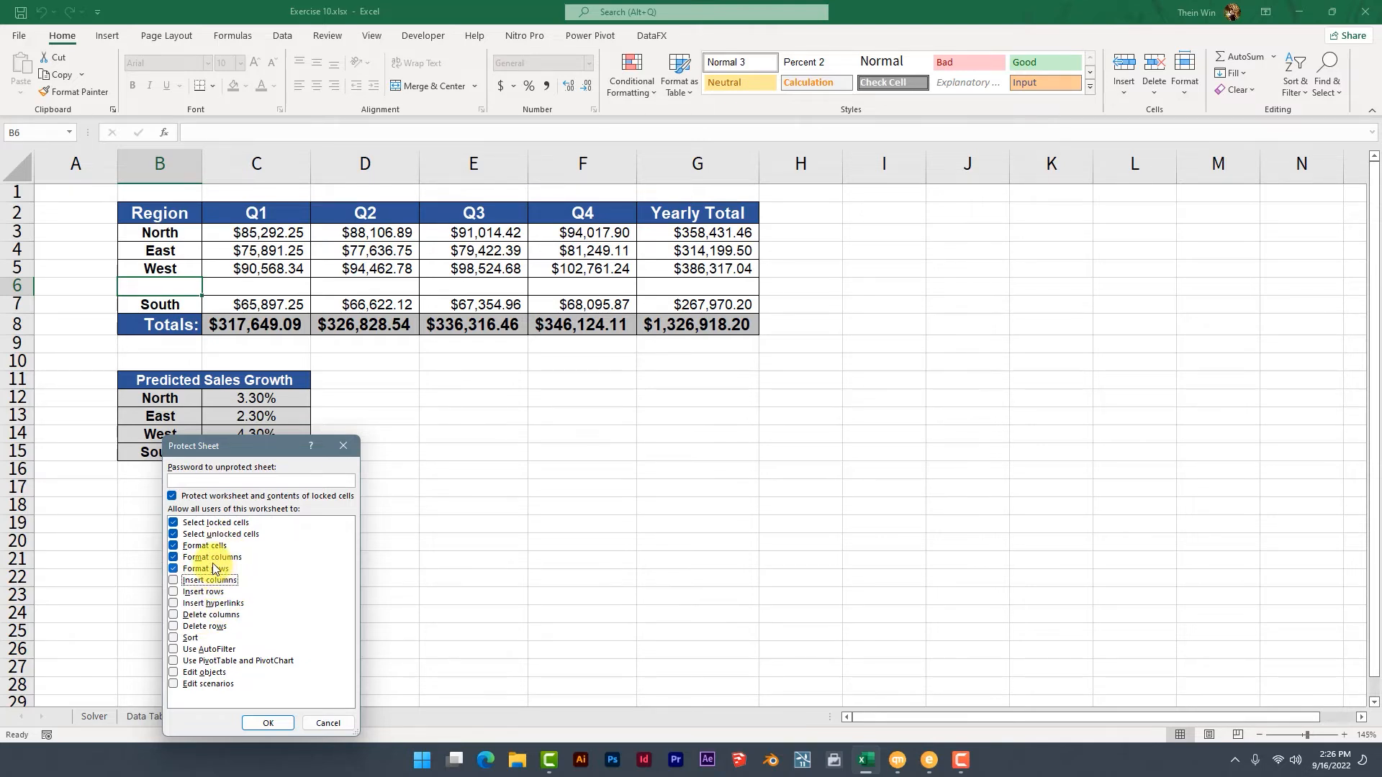
Enter and confirm the sheet password to apply the protection.
{"action": "left_click", "coordinate": [204, 484]}
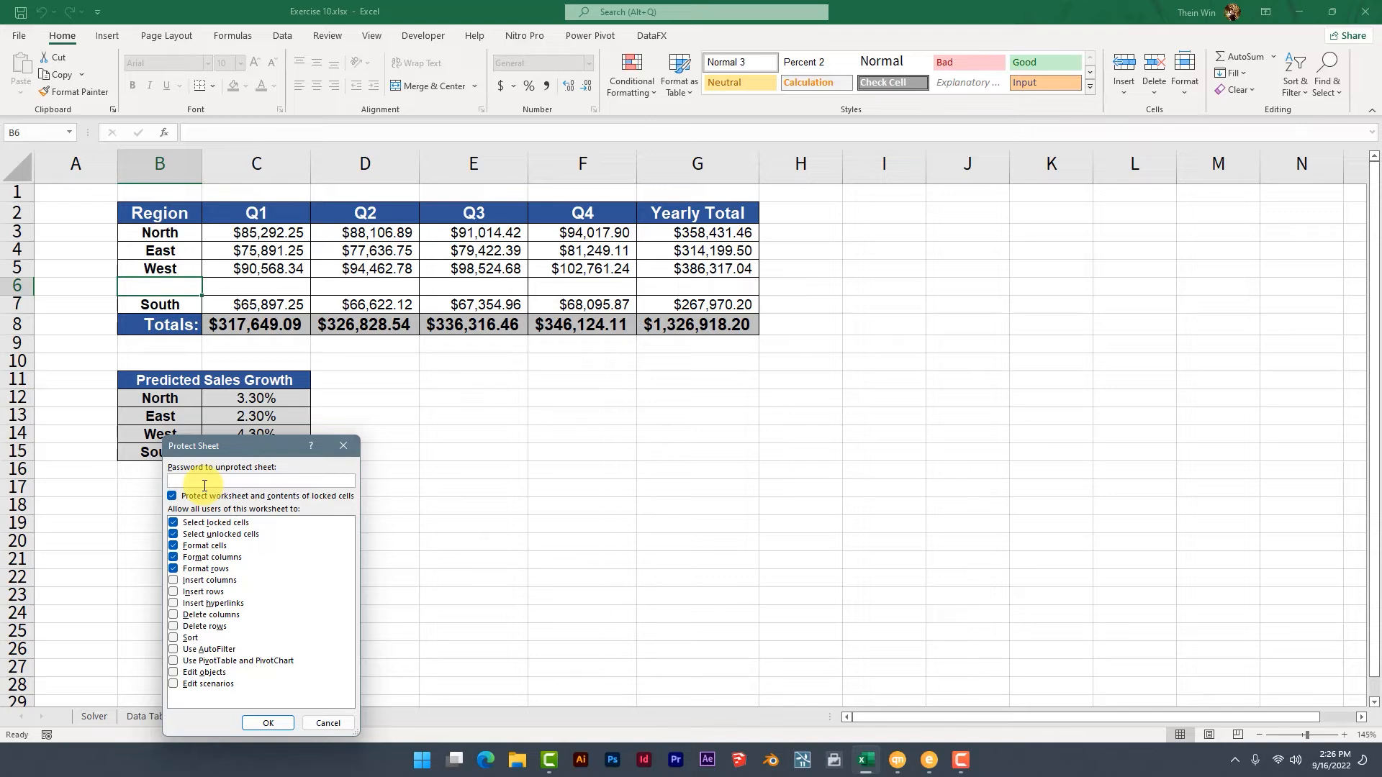
{"action": "type", "text": "12"}
{"action": "left_click", "coordinate": [272, 721]}
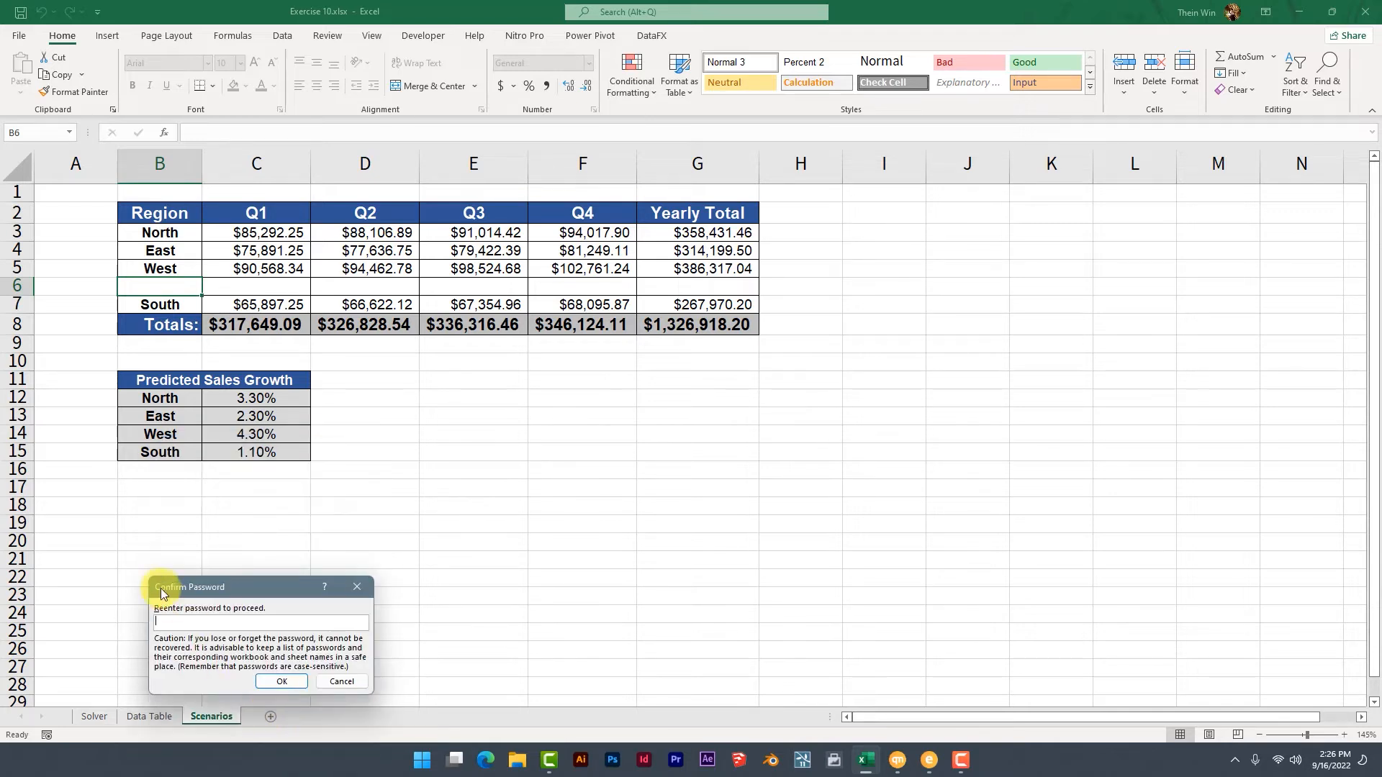
{"action": "type", "text": "12"}
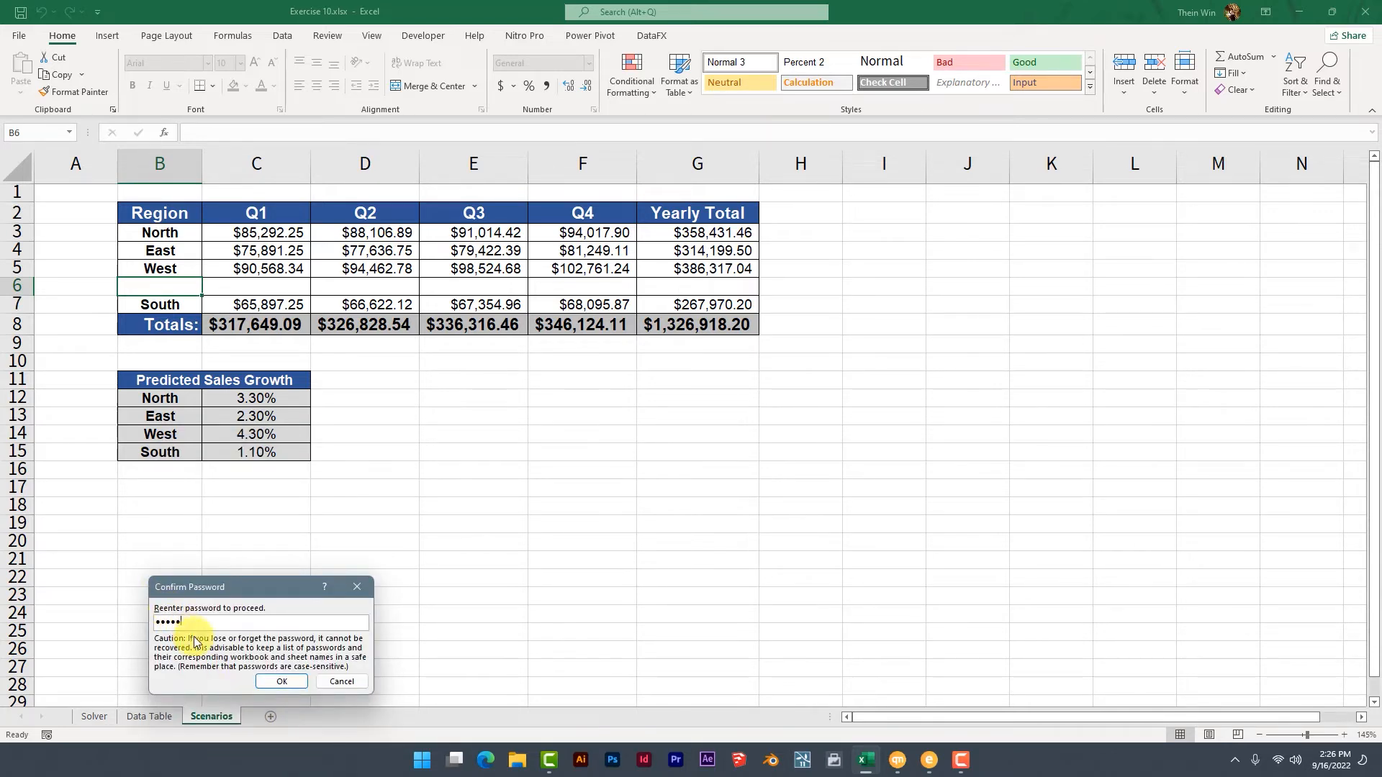
{"action": "left_click", "coordinate": [281, 681]}
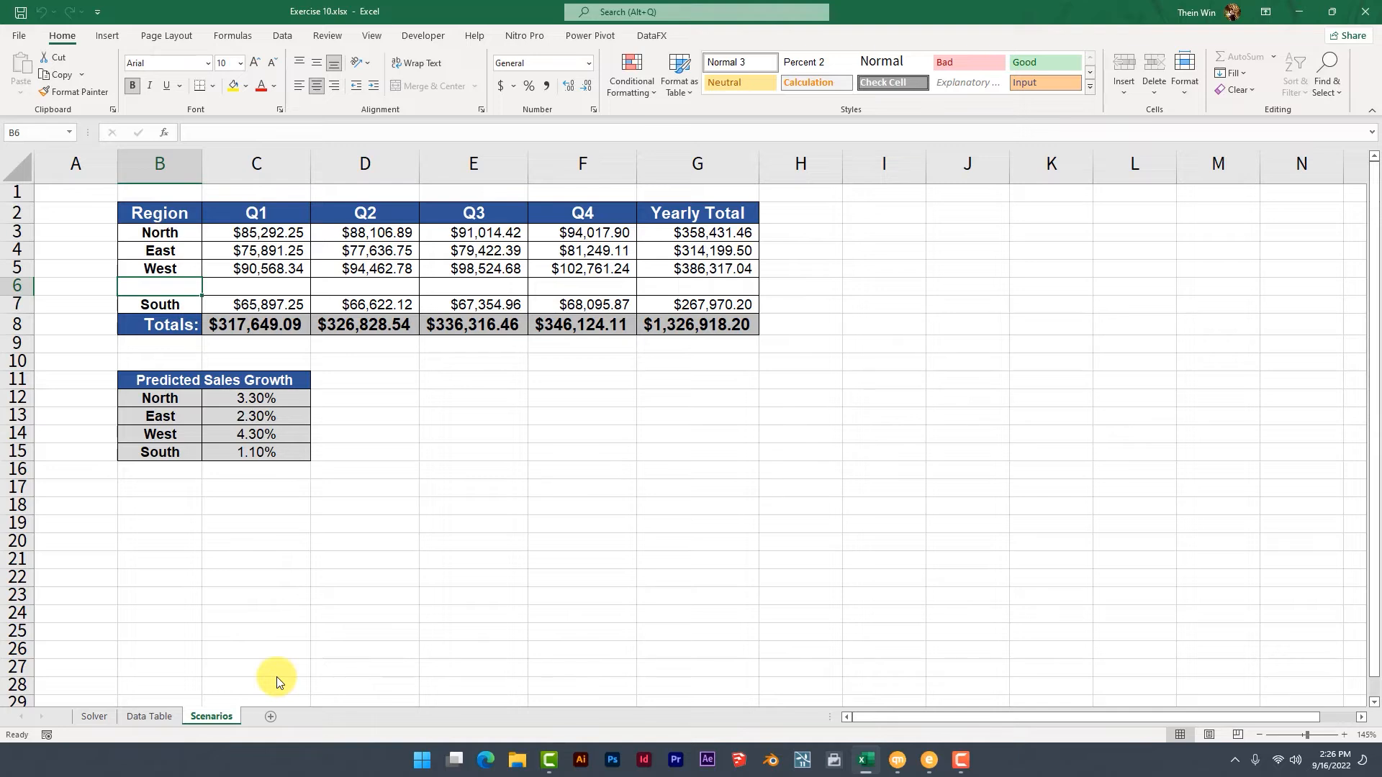
Apply the Accent4 cell style to the West region's Q1 value in cell C5.
{"action": "left_click", "coordinate": [243, 268]}
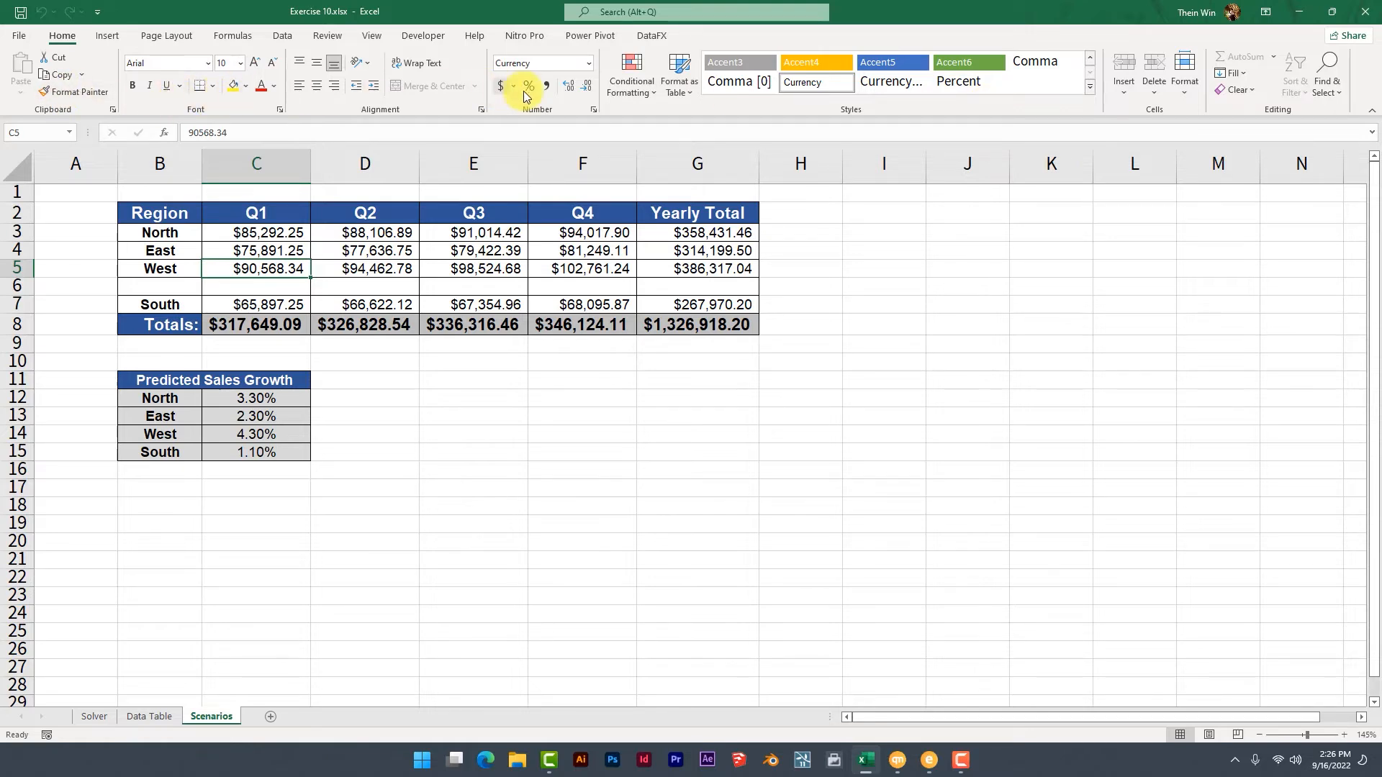
{"action": "left_click", "coordinate": [796, 61]}
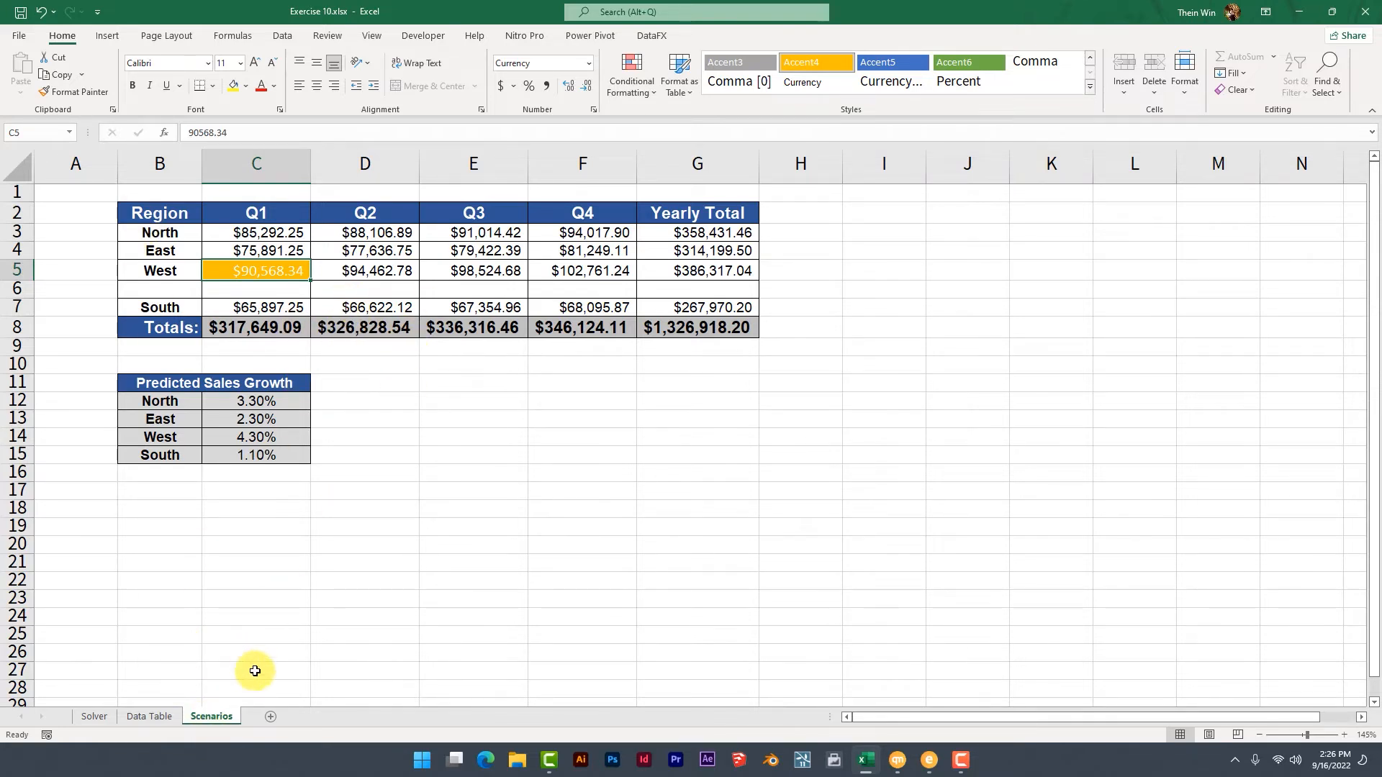
Remove the protection from the Scenarios sheet by entering the sheet password.
{"action": "right_click", "coordinate": [217, 718]}
{"action": "left_click", "coordinate": [271, 628]}
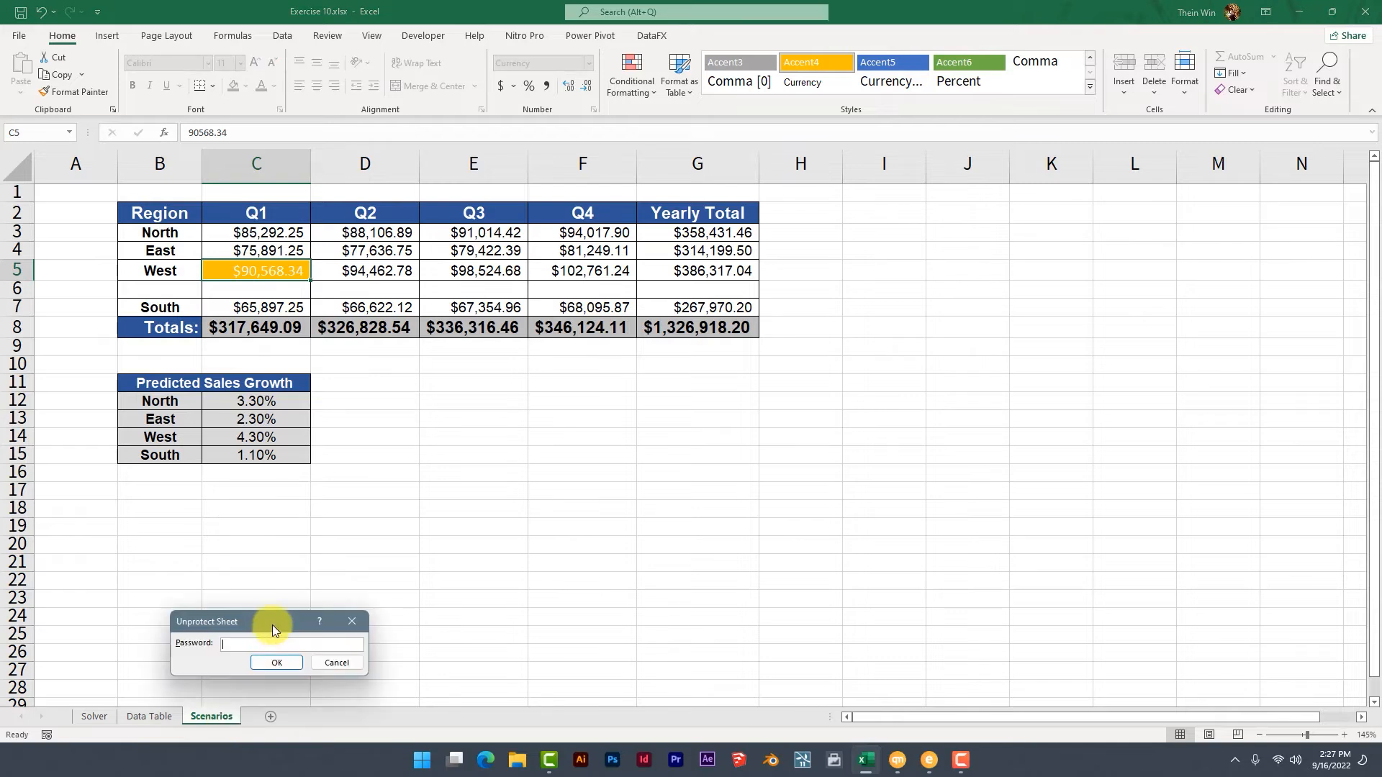
{"action": "type", "text": "1234"}
{"action": "left_click", "coordinate": [262, 659]}
{"action": "right_click", "coordinate": [227, 714]}
{"action": "left_click", "coordinate": [258, 619]}
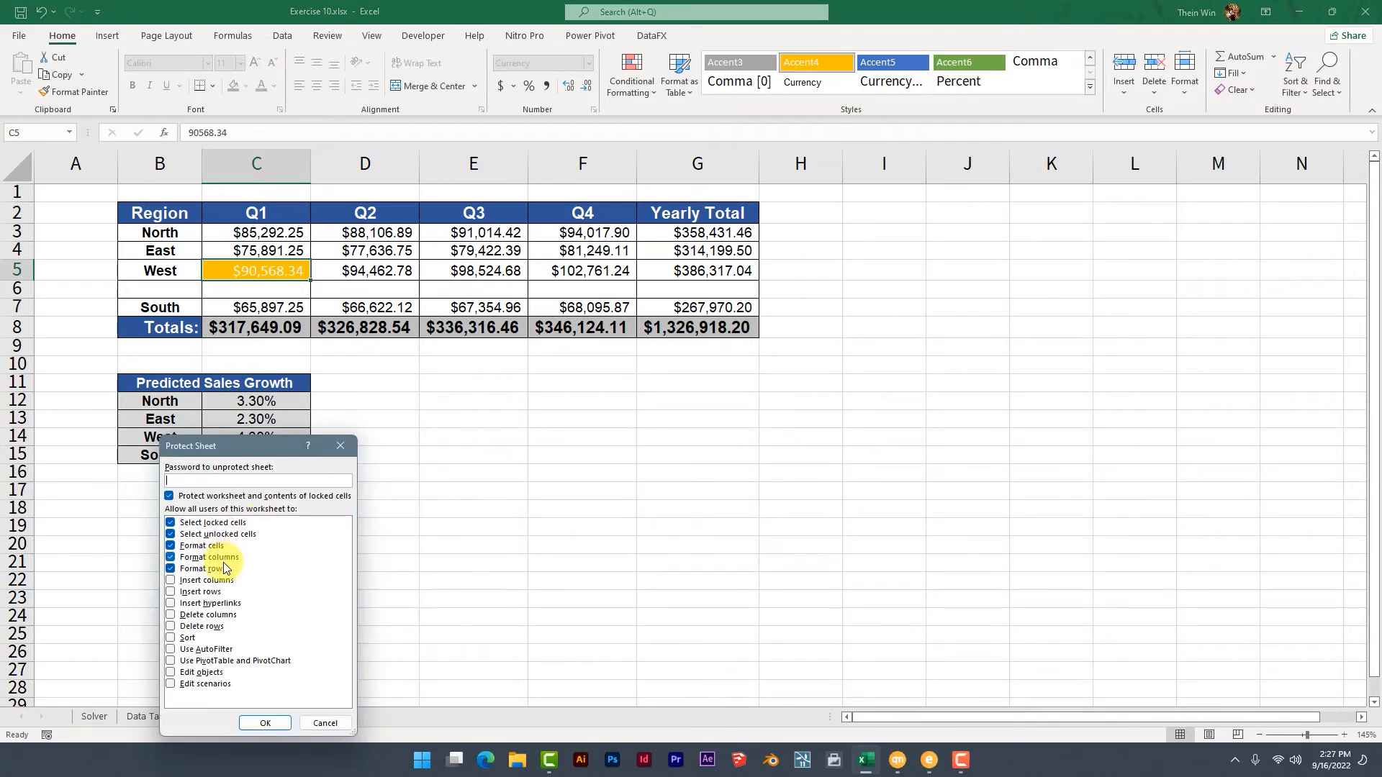
{"action": "left_click", "coordinate": [325, 723]}
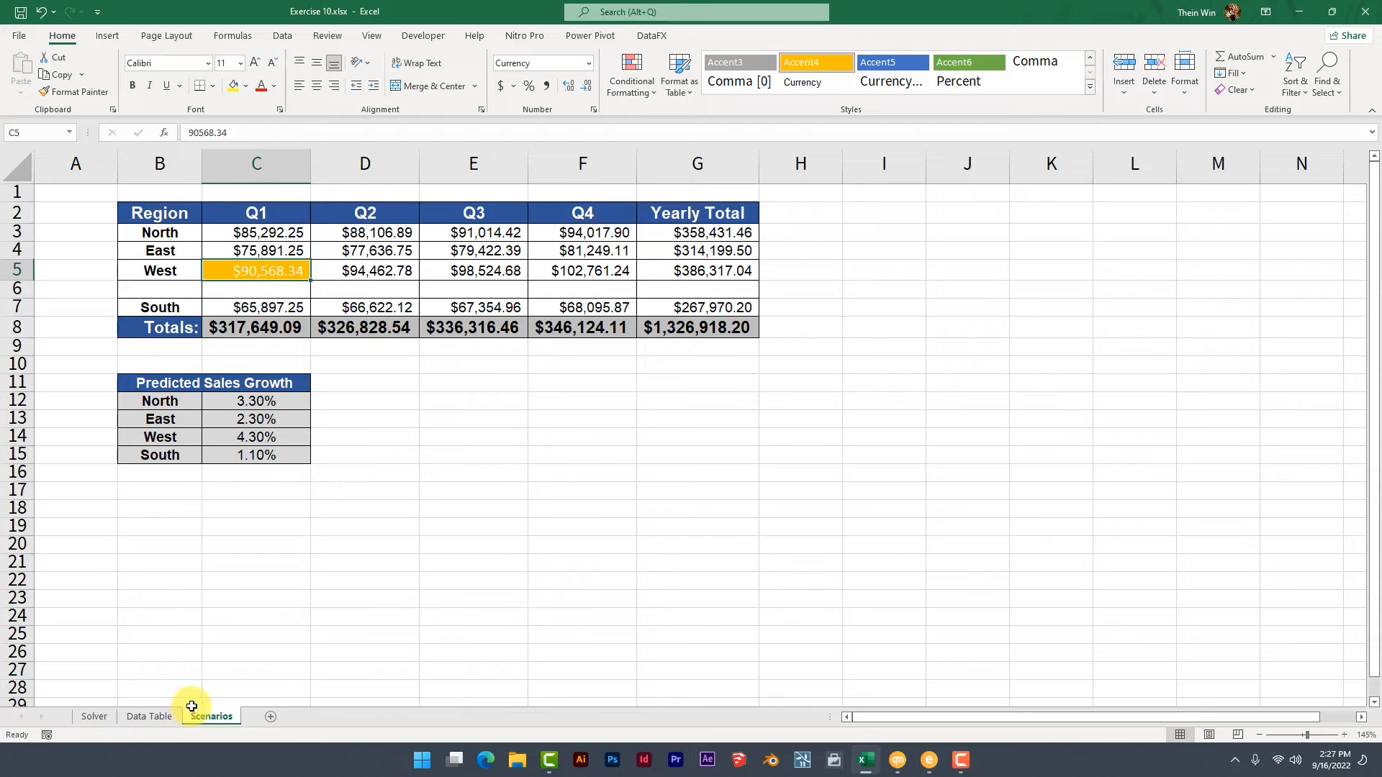
{"action": "left_click", "coordinate": [146, 716]}
{"action": "left_click", "coordinate": [194, 718]}
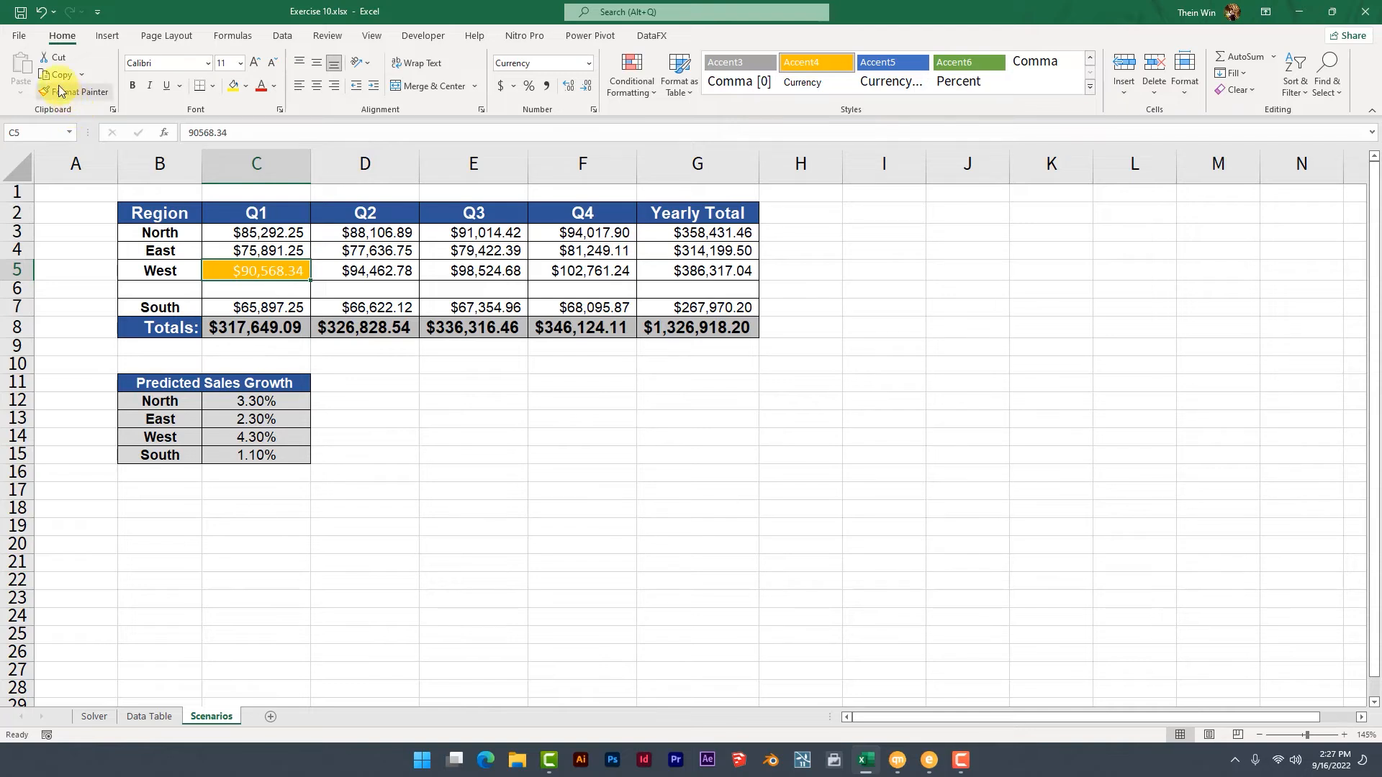
Encrypt the Exercise 10 workbook with an opening password, entering the password and re-entering it to confirm.
{"action": "left_click", "coordinate": [17, 41]}
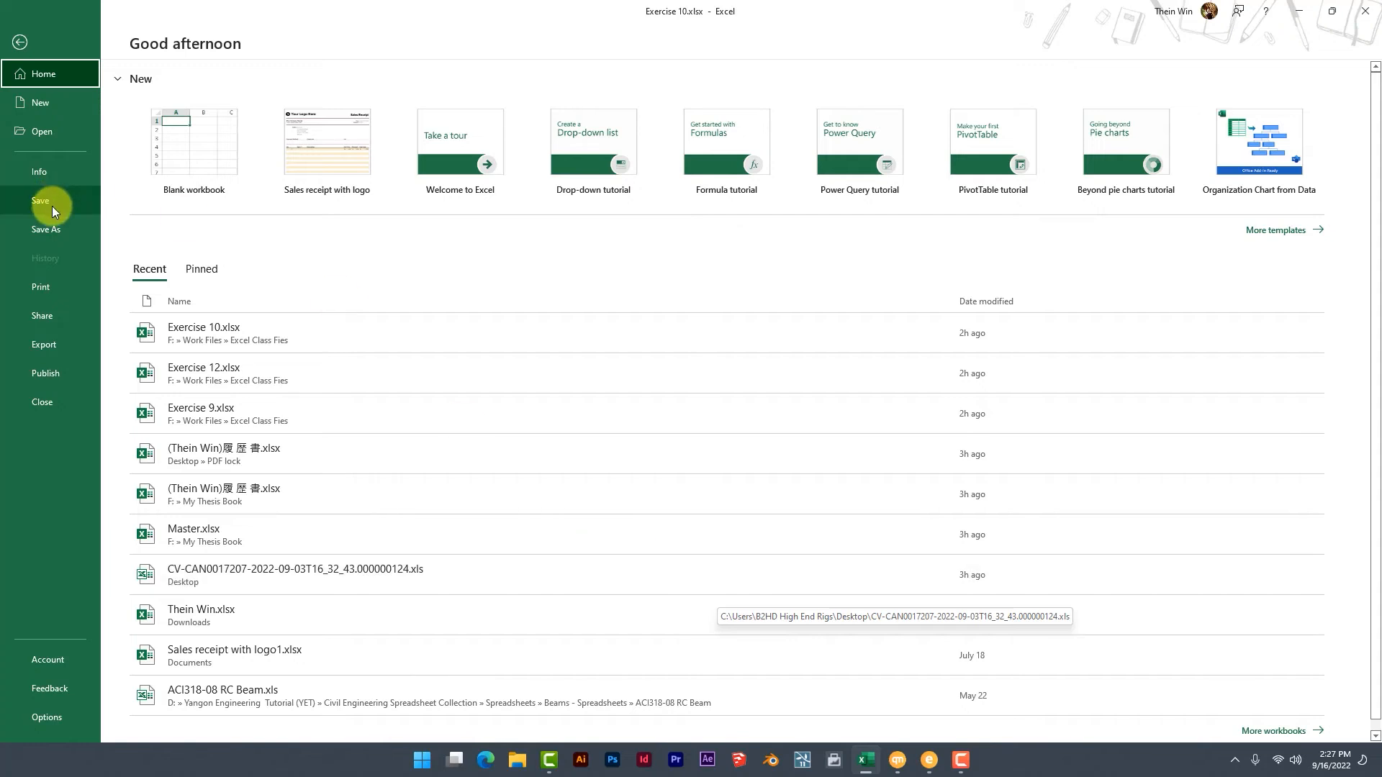
{"action": "left_click", "coordinate": [29, 53]}
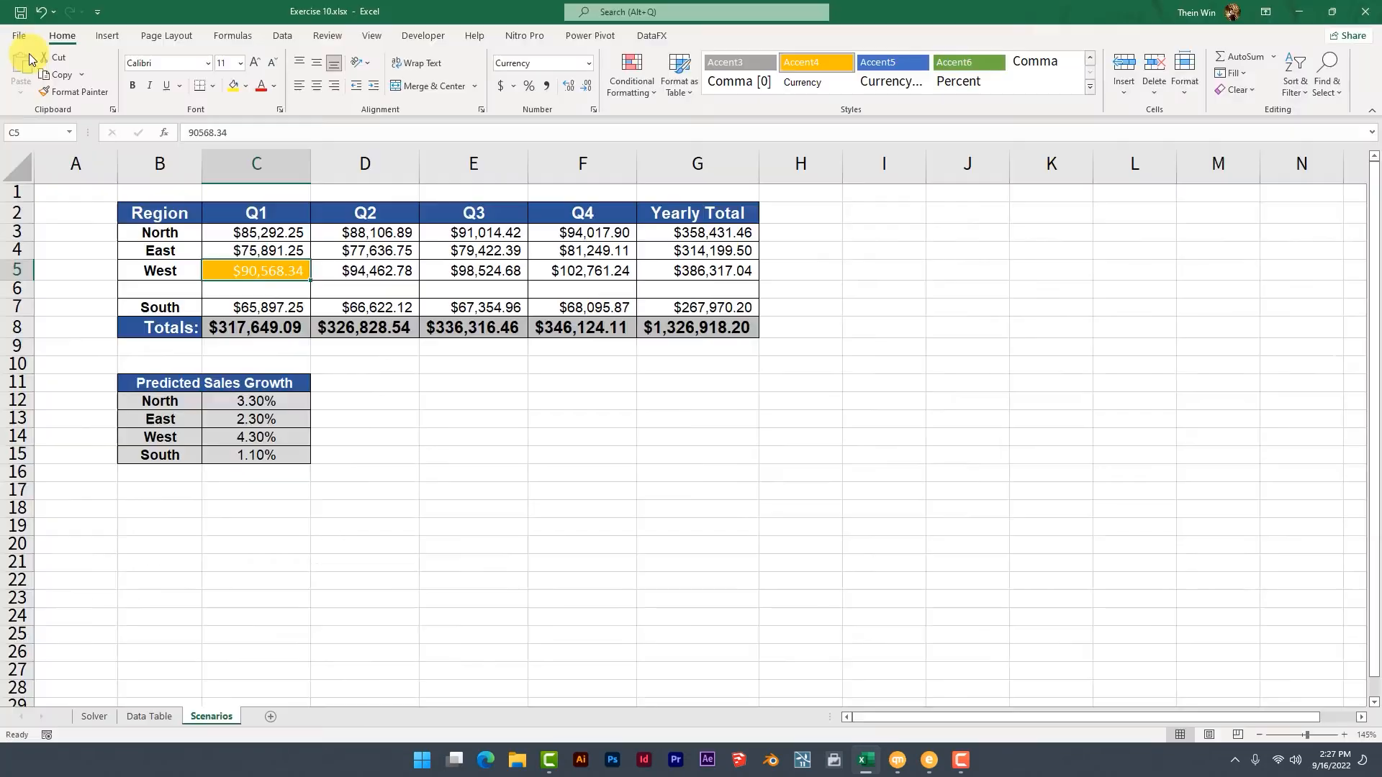
{"action": "left_click", "coordinate": [23, 39]}
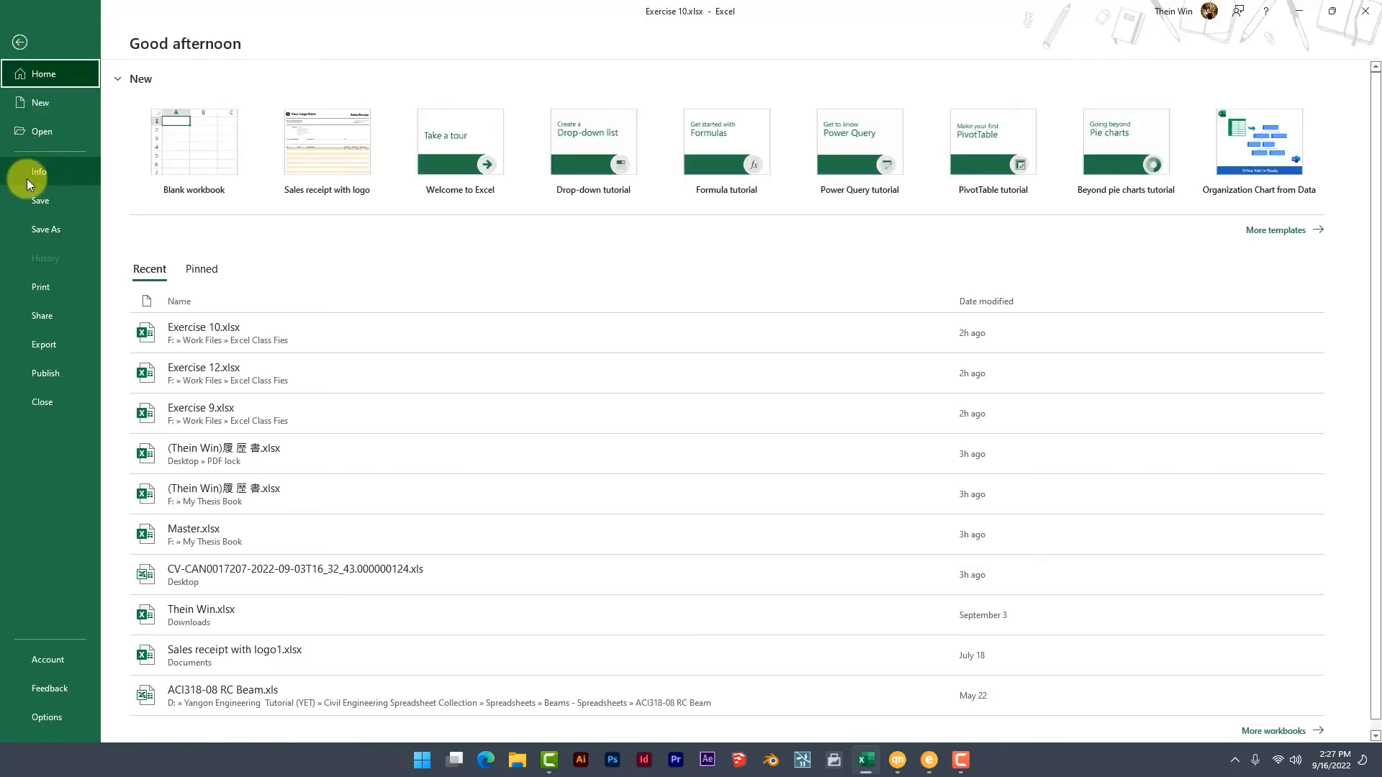
{"action": "left_click", "coordinate": [57, 175]}
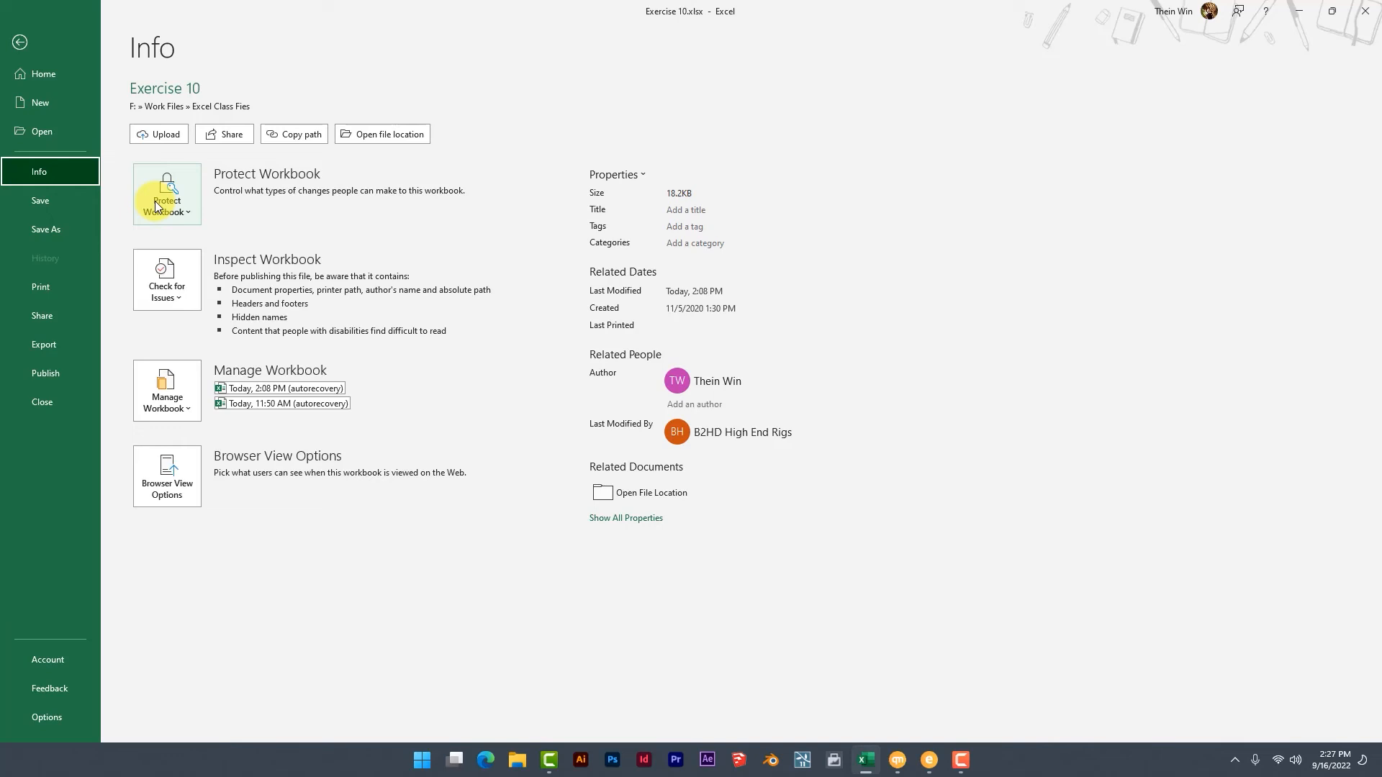
{"action": "left_click", "coordinate": [180, 213]}
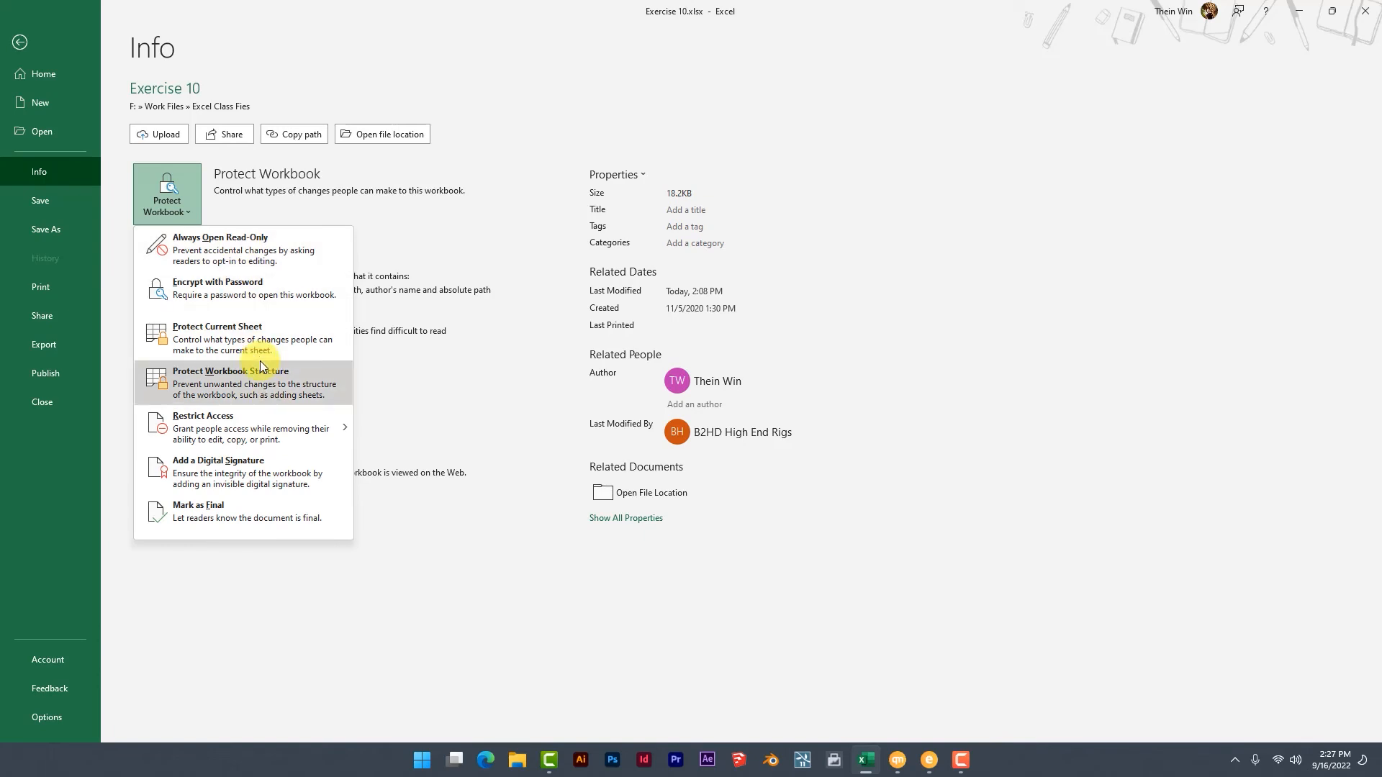
{"action": "left_click", "coordinate": [249, 304]}
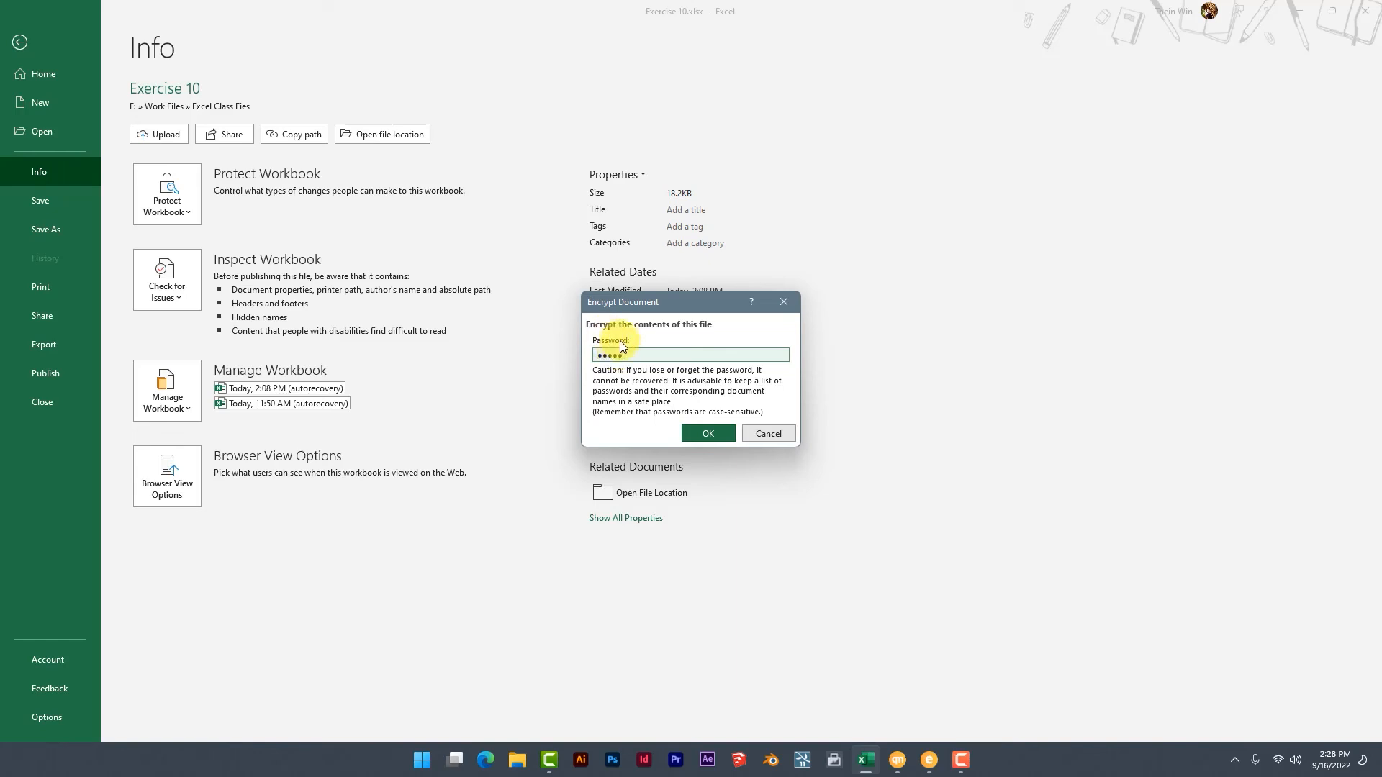
{"action": "left_click", "coordinate": [703, 432]}
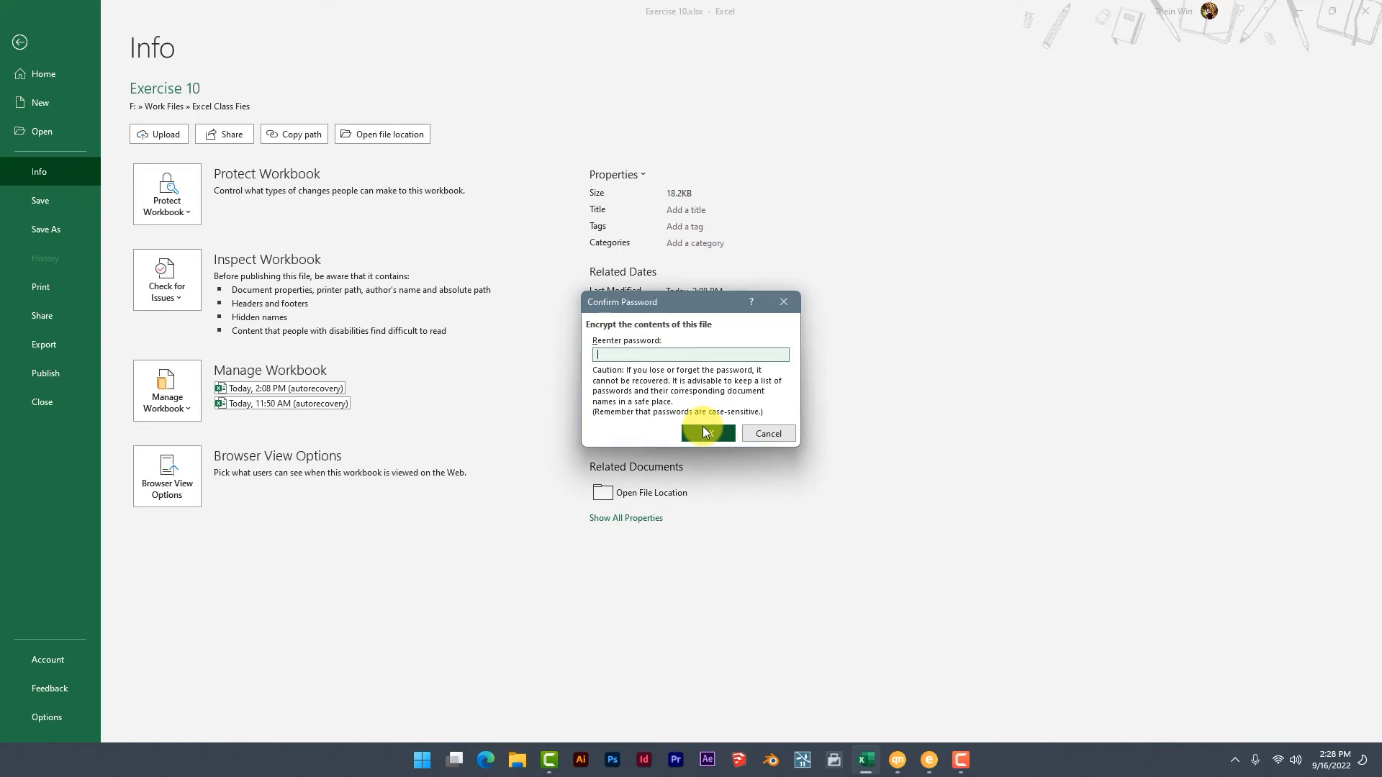
{"action": "type", "text": "12345"}
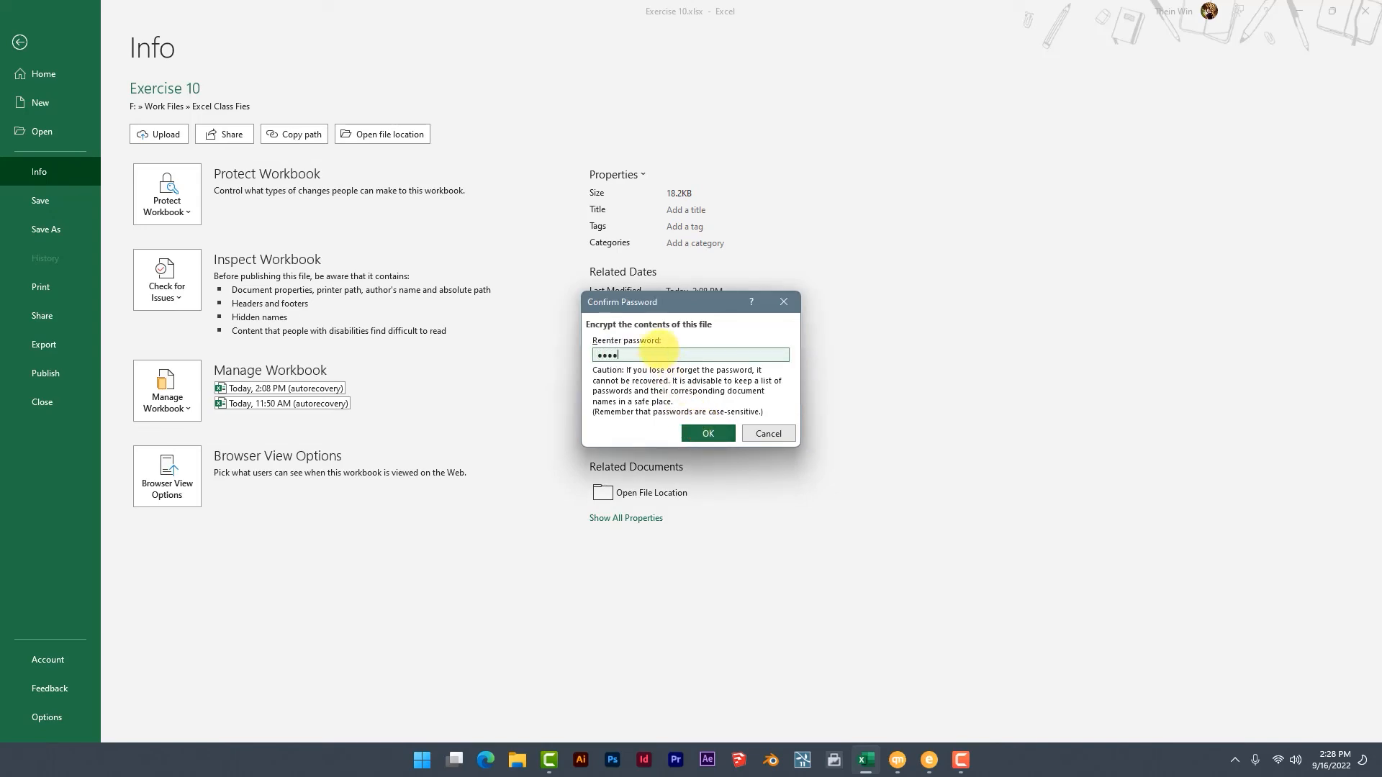
{"action": "left_click", "coordinate": [703, 430]}
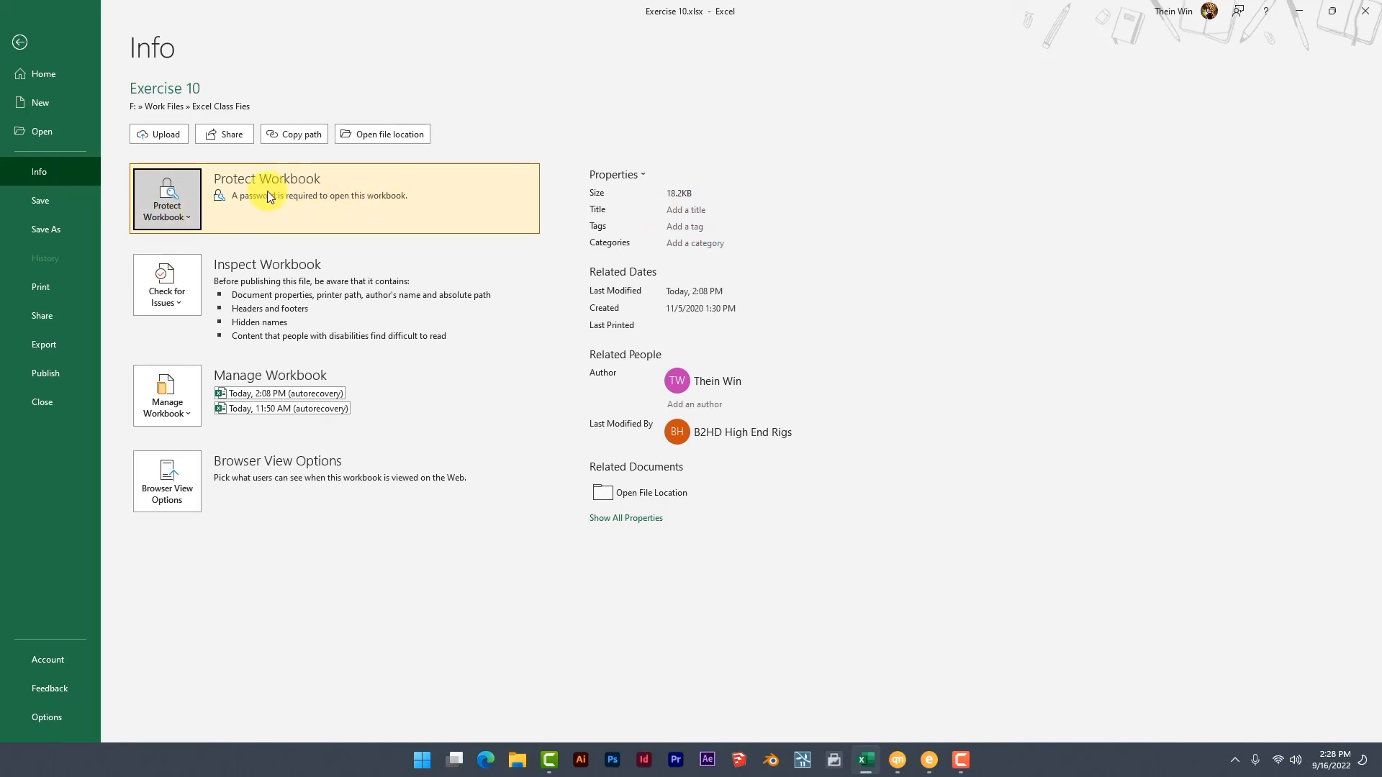
Close the Exercise 10 workbook and save its changes.
{"action": "left_click", "coordinate": [43, 75]}
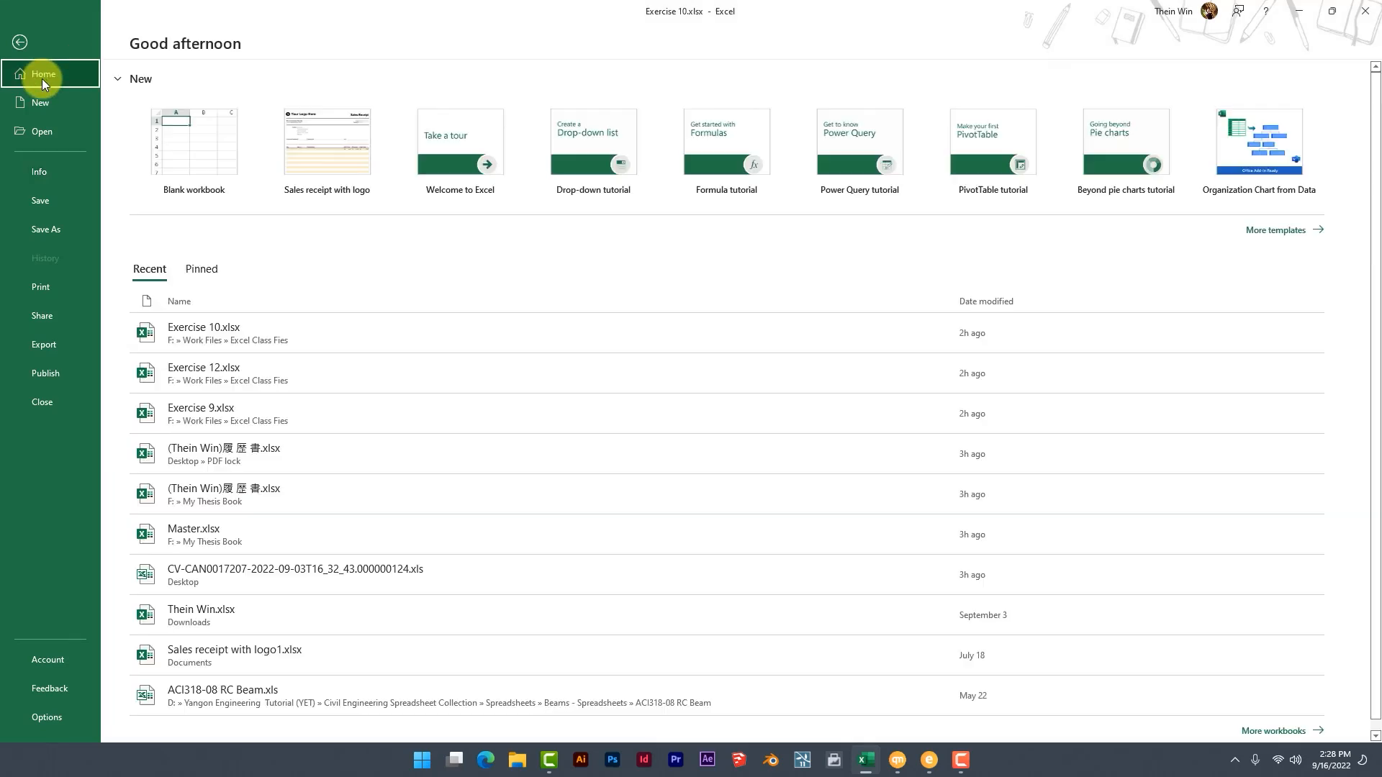
{"action": "left_click", "coordinate": [1377, 9]}
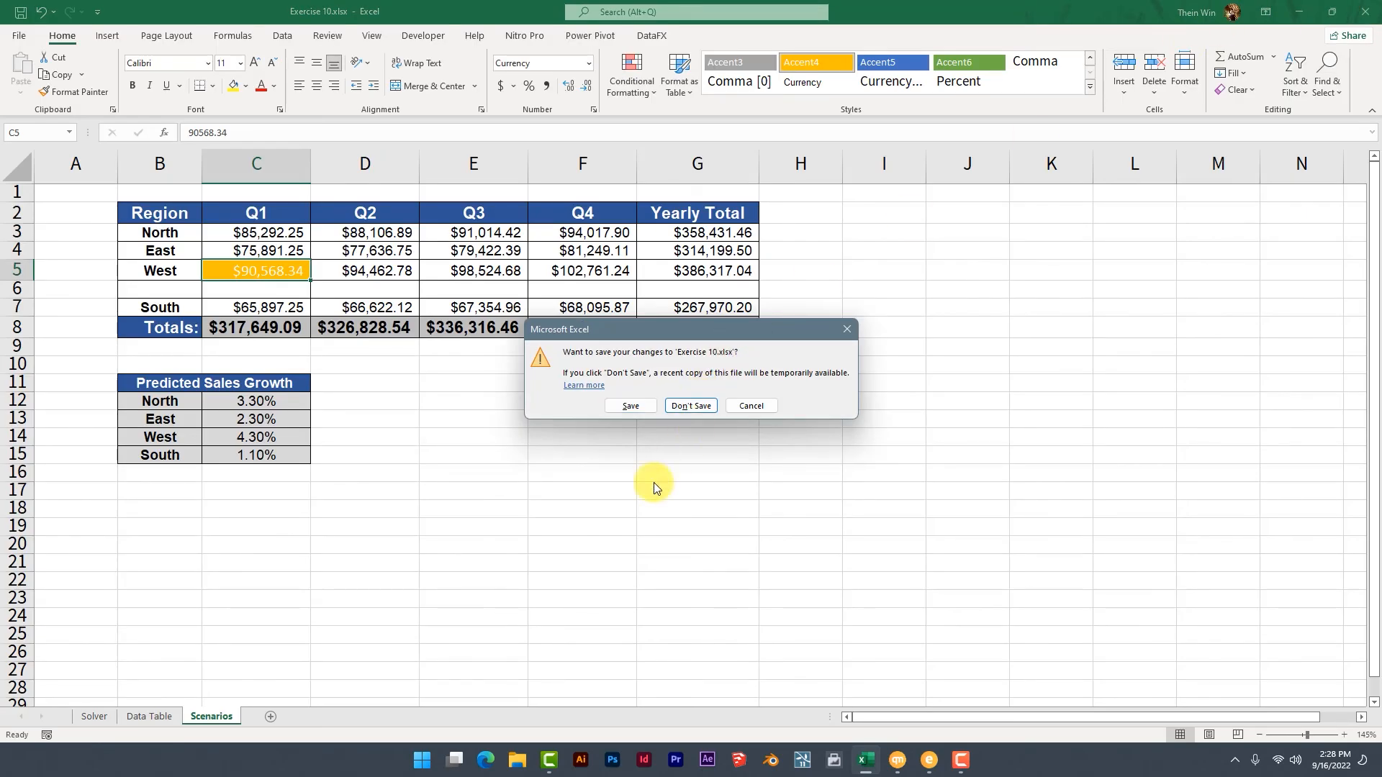
{"action": "left_click", "coordinate": [625, 404]}
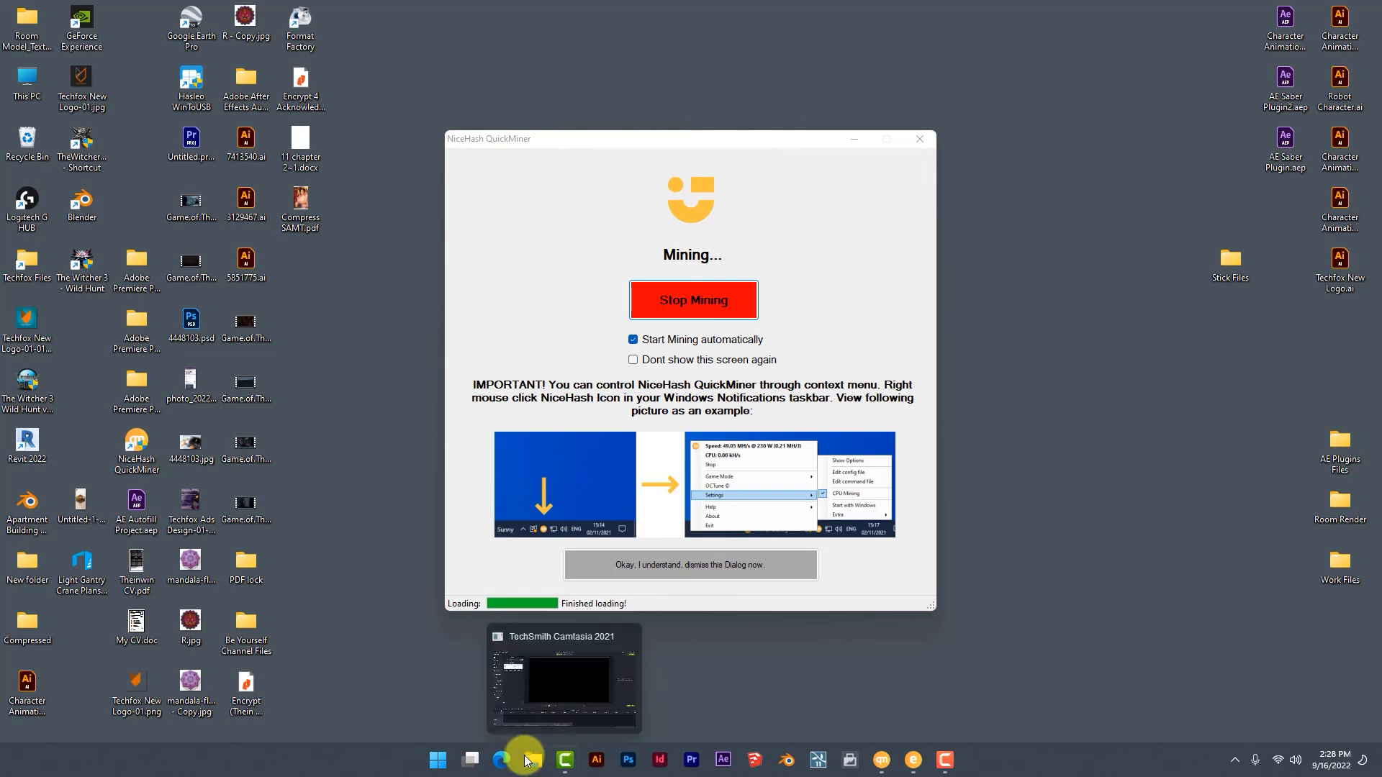
Reopen Exercise 10.xlsx by entering the workbook password, and maximize its window.
{"action": "left_click", "coordinate": [436, 757]}
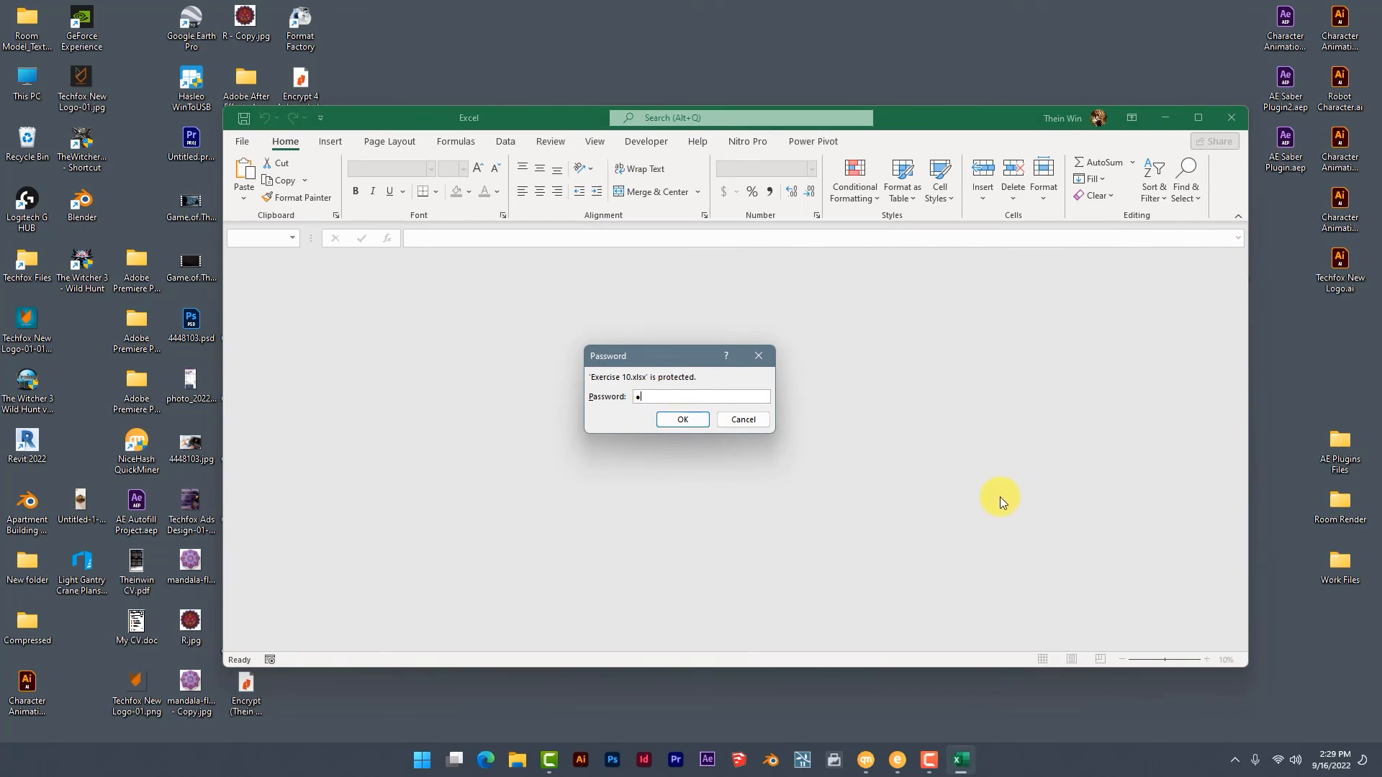
{"action": "type", "text": "2345"}
{"action": "left_click", "coordinate": [684, 420]}
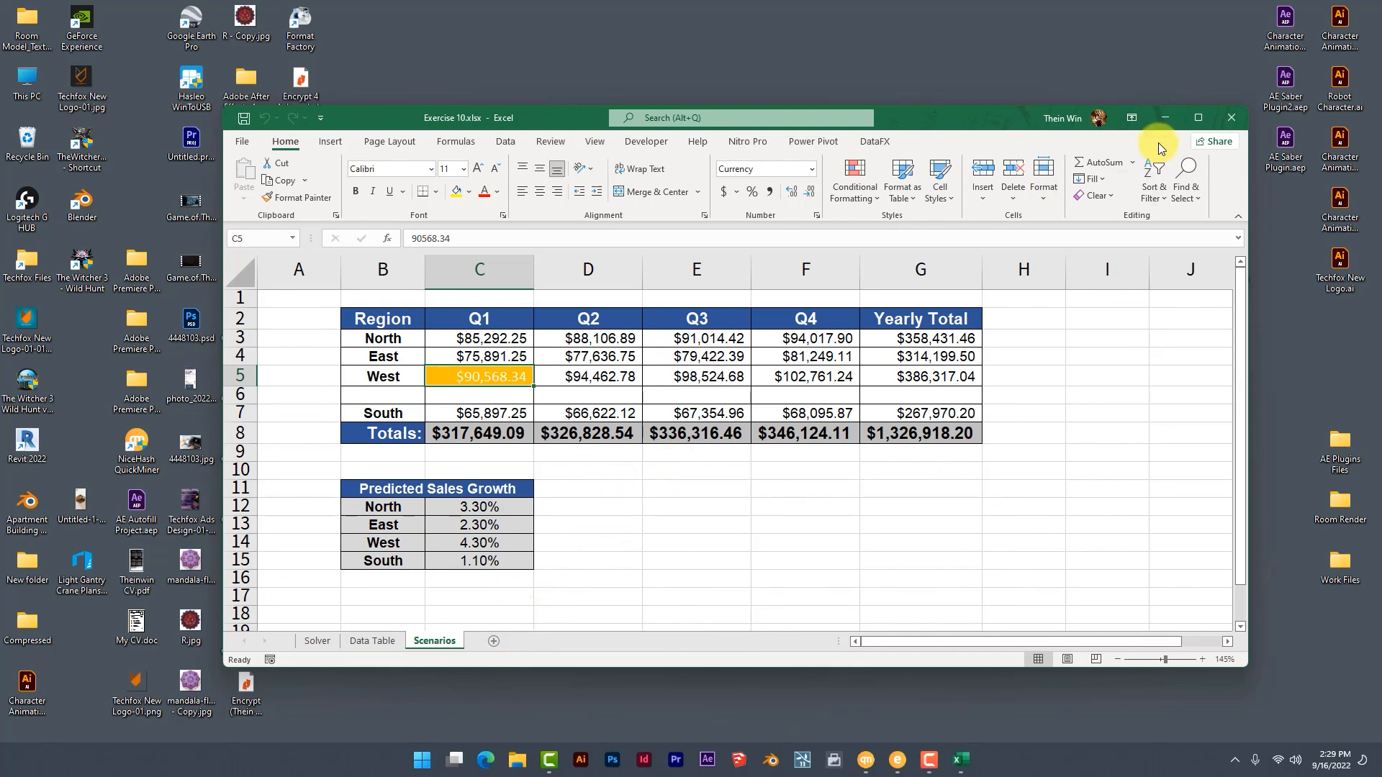
{"action": "left_click", "coordinate": [1189, 116]}
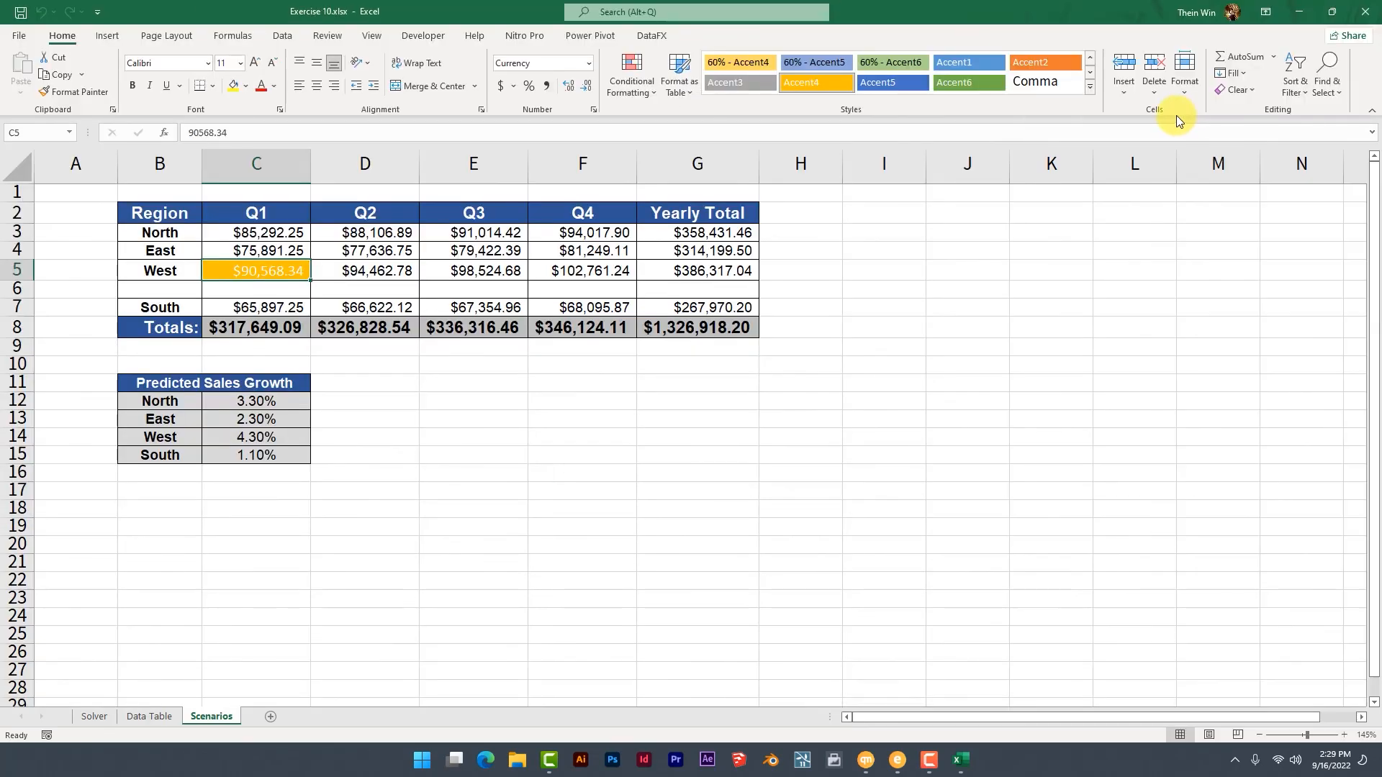